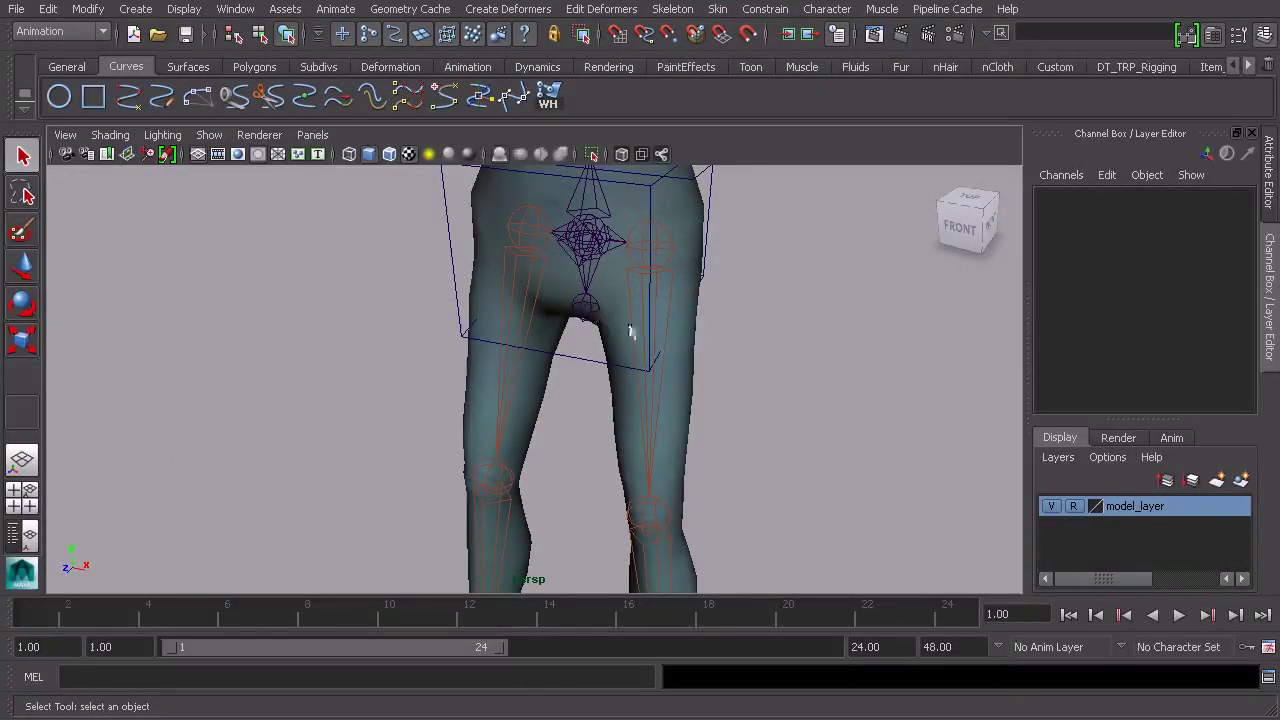
# Step: Select the COG control curve around the character's waist and frame the upper body
pyautogui.keyDown('alt'); pyautogui.moveTo(684, 317); pyautogui.dragTo(630, 378); pyautogui.keyUp('alt')
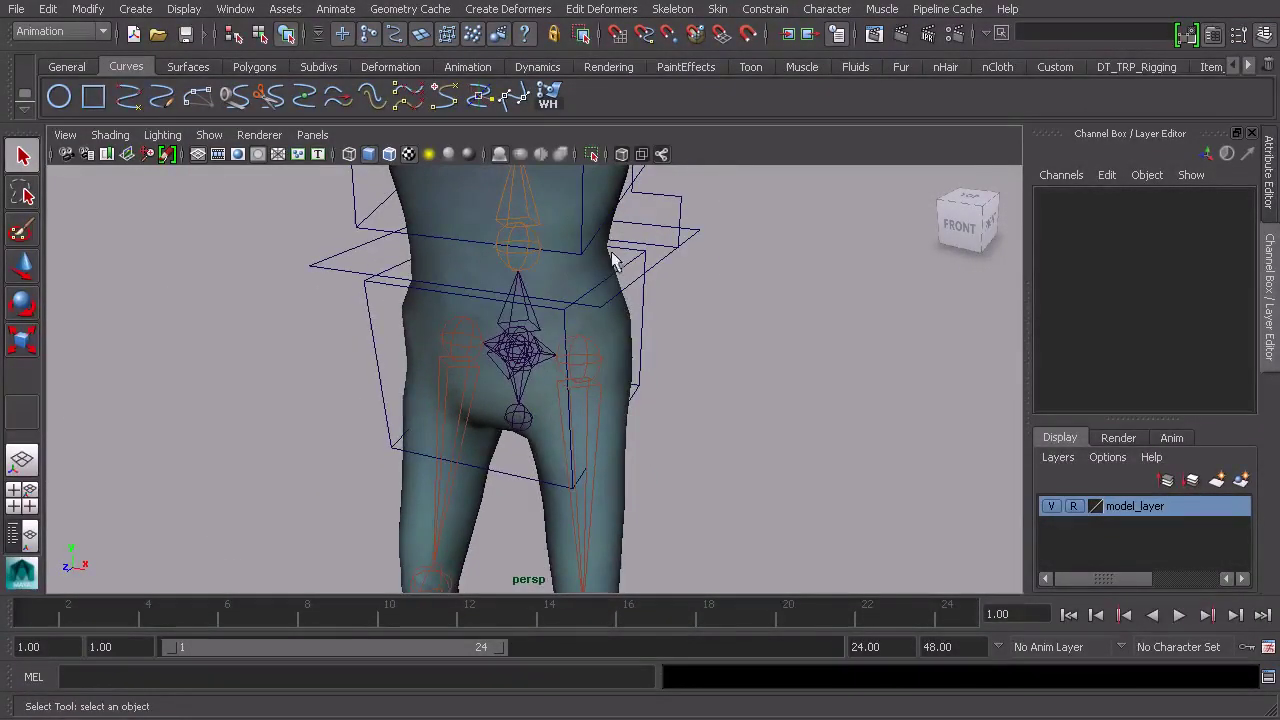
pyautogui.keyDown('alt'); pyautogui.moveTo(640, 305); pyautogui.dragTo(677, 420); pyautogui.keyUp('alt')
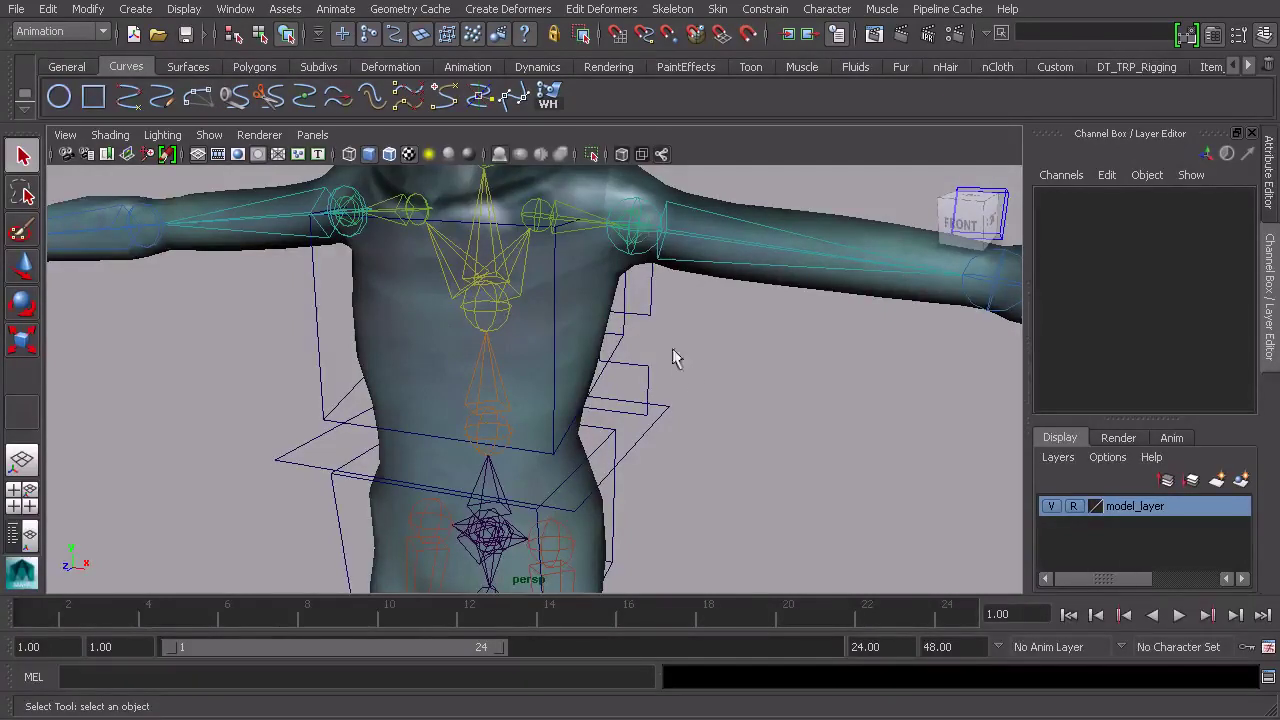
pyautogui.click(648, 310)
pyautogui.keyDown('alt'); pyautogui.moveTo(692, 366); pyautogui.dragTo(630, 402, button='right'); pyautogui.keyUp('alt')
pyautogui.keyDown('alt'); pyautogui.moveTo(630, 402); pyautogui.dragTo(654, 381); pyautogui.keyUp('alt')
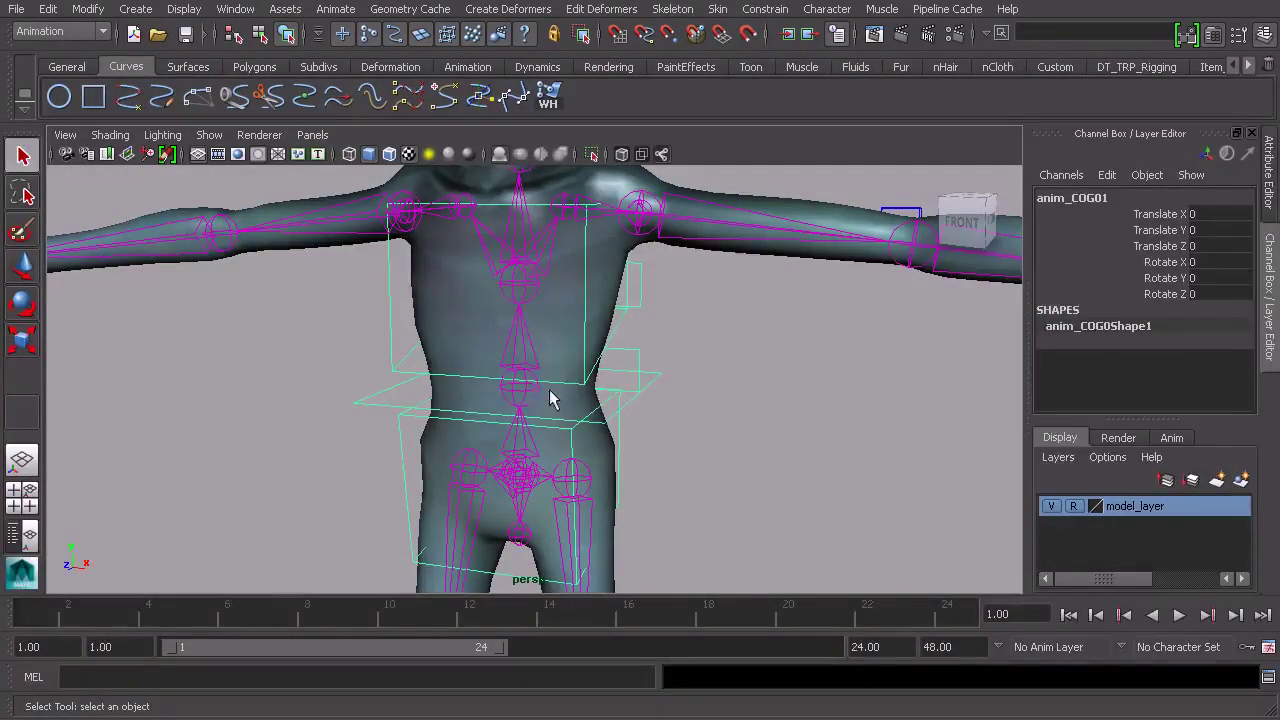
pyautogui.keyDown('alt'); pyautogui.moveTo(543, 400); pyautogui.dragTo(571, 372); pyautogui.keyUp('alt')
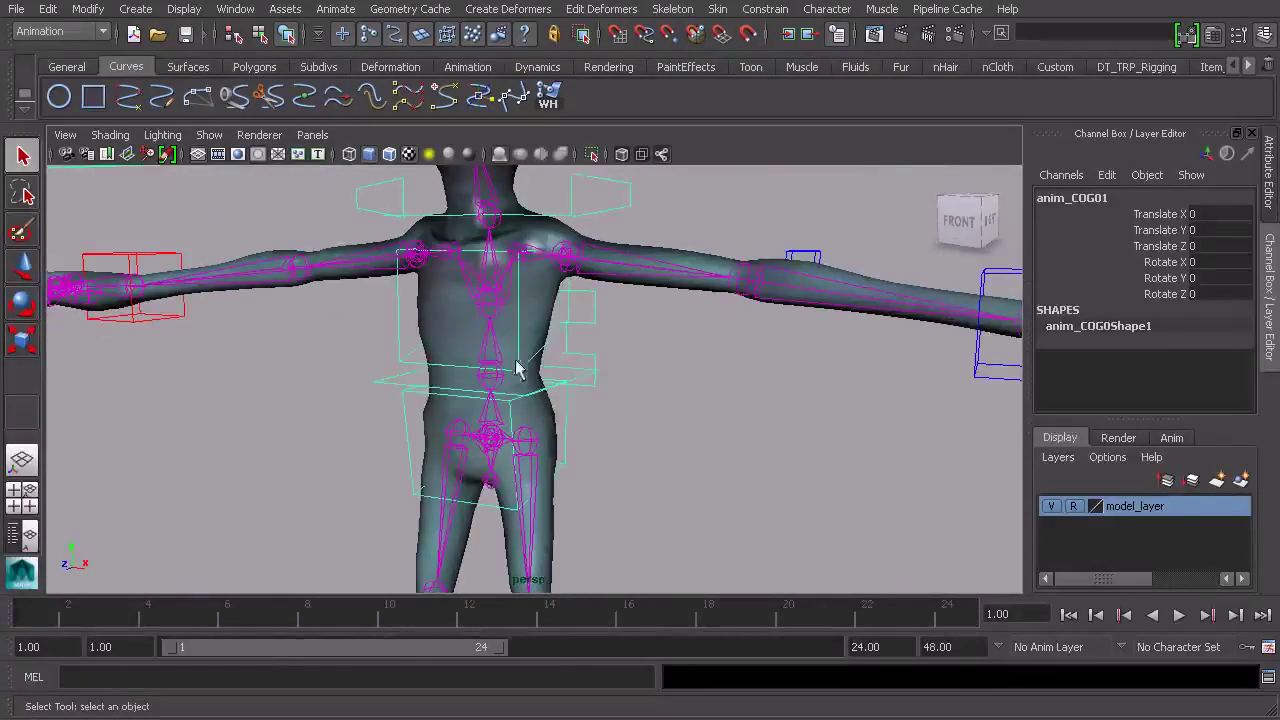
pyautogui.keyDown('alt'); pyautogui.moveTo(603, 411); pyautogui.dragTo(541, 408, button='right'); pyautogui.keyUp('alt')
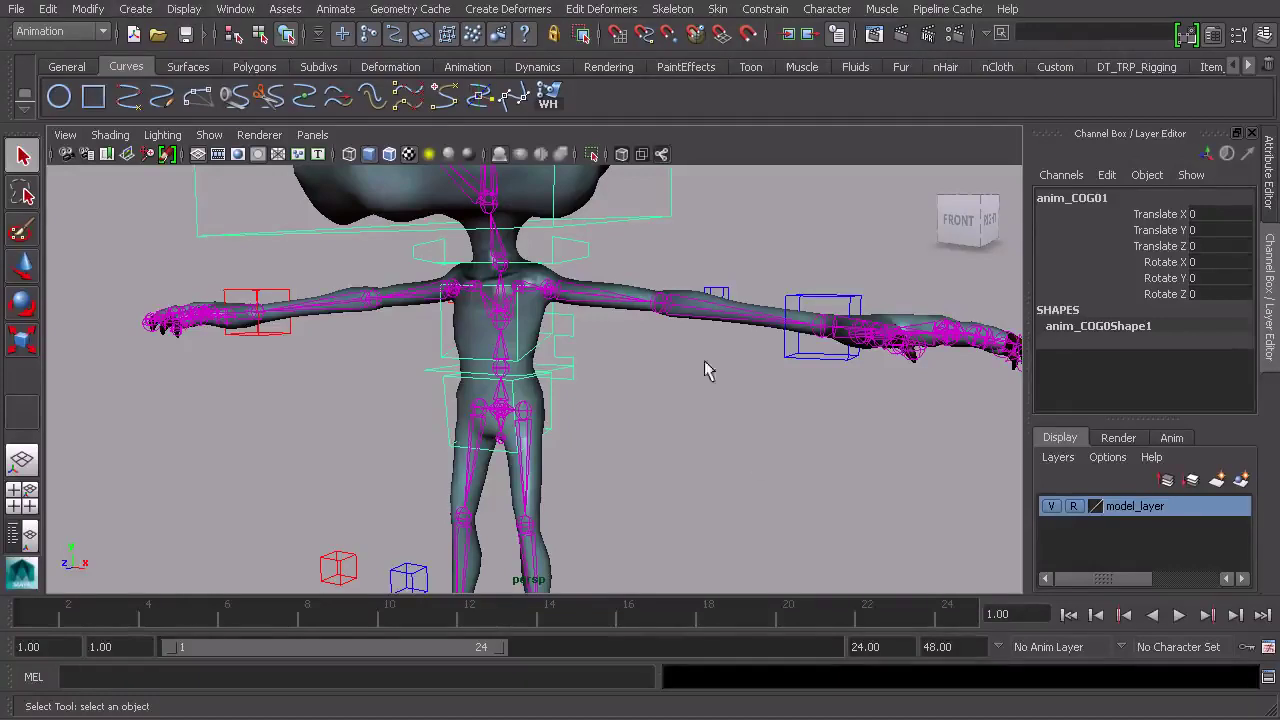
# Step: Try a free rotation of the COG control with the Rotate tool, and undo it
pyautogui.press('e')
pyautogui.moveTo(537, 433); pyautogui.dragTo(508, 404)
pyautogui.hotkey('ctrl', 'z')
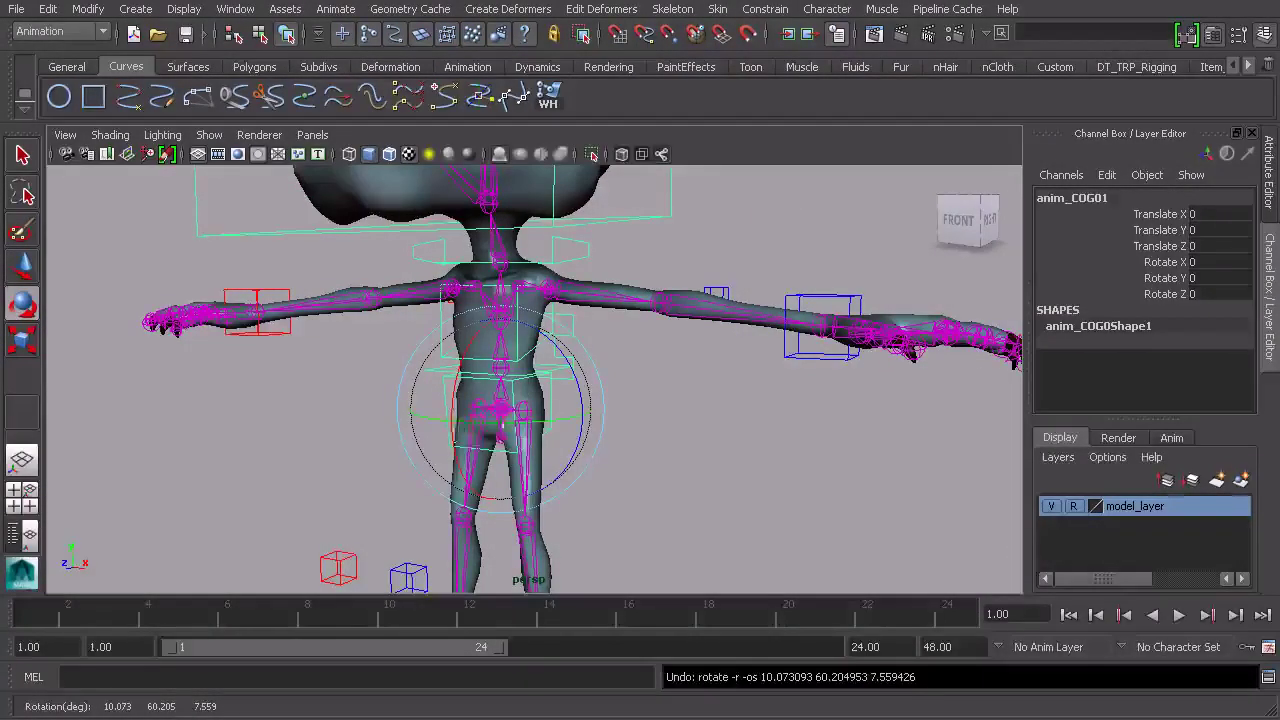
# Step: Show the transform attributes of the anim_COG01 control in the Attribute Editor
pyautogui.keyDown('alt'); pyautogui.moveTo(484, 415); pyautogui.dragTo(411, 430, button='middle'); pyautogui.keyUp('alt')
pyautogui.keyDown('alt'); pyautogui.moveTo(411, 430); pyautogui.dragTo(460, 437); pyautogui.keyUp('alt')
pyautogui.keyDown('alt'); pyautogui.moveTo(460, 437); pyautogui.dragTo(585, 468, button='right'); pyautogui.keyUp('alt')
pyautogui.keyDown('alt'); pyautogui.moveTo(586, 470); pyautogui.dragTo(518, 427, button='middle'); pyautogui.keyUp('alt')
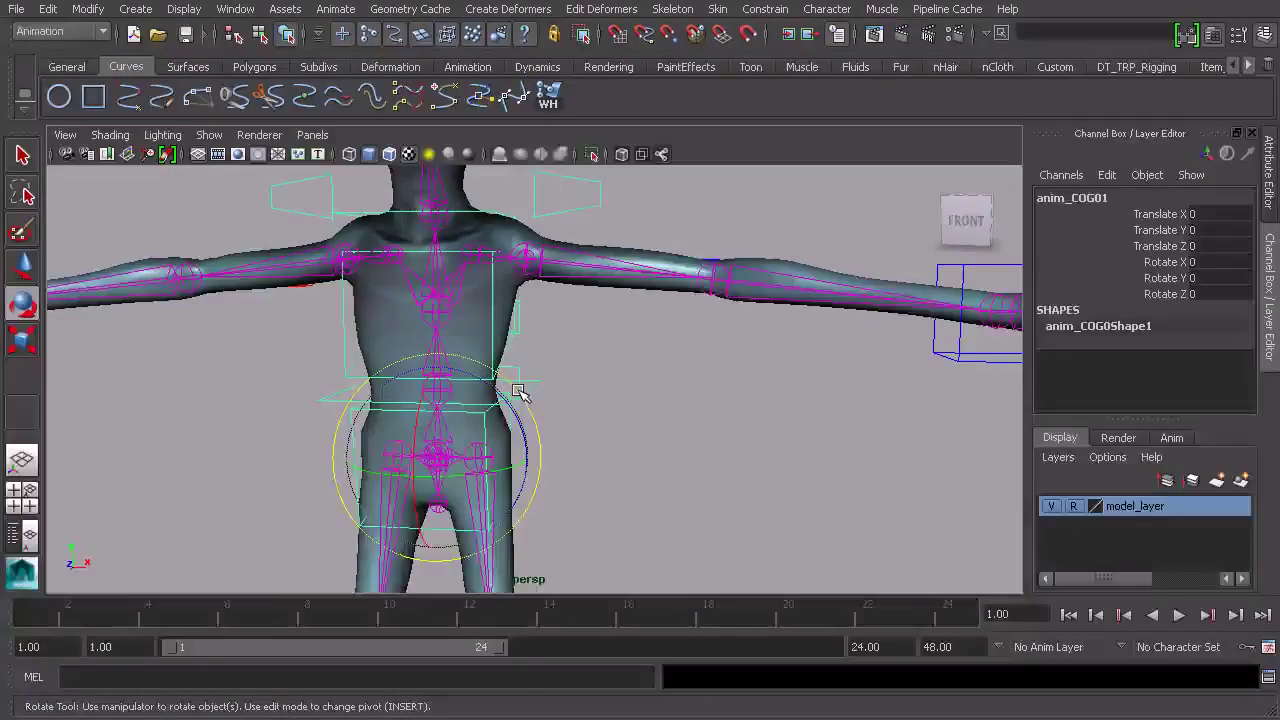
pyautogui.hotkey('ctrl', 'a')
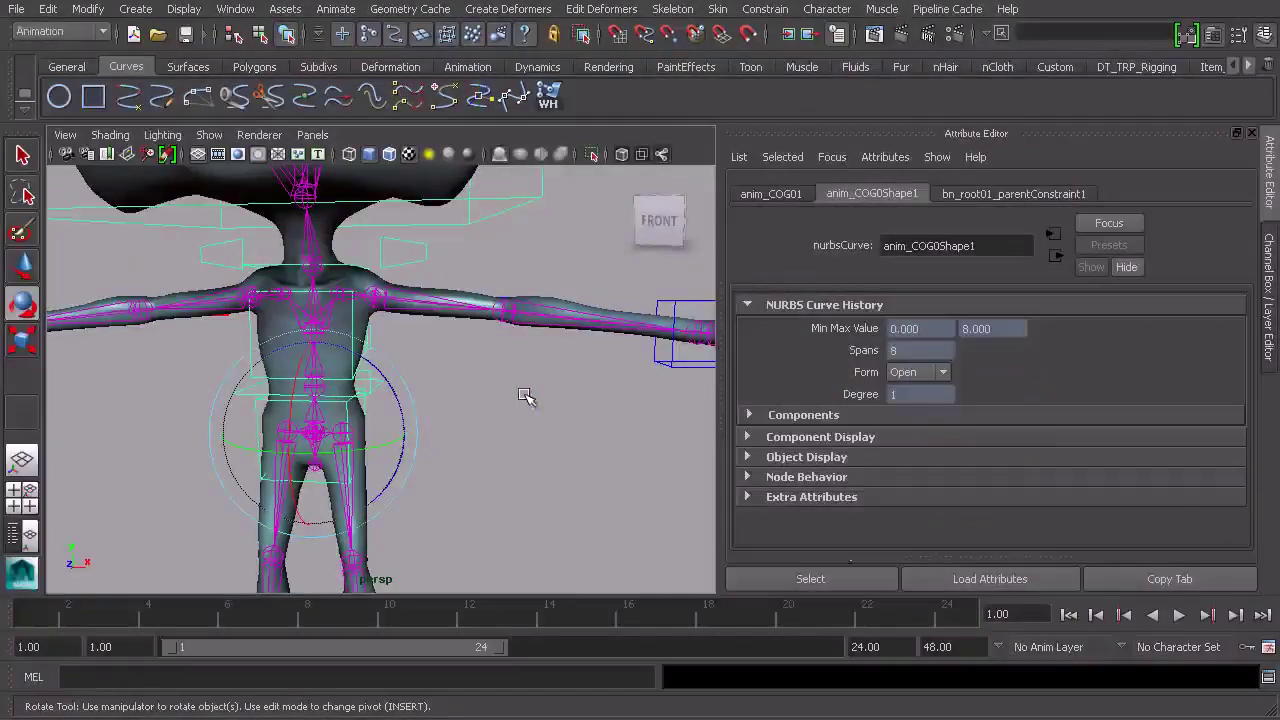
pyautogui.click(771, 193)
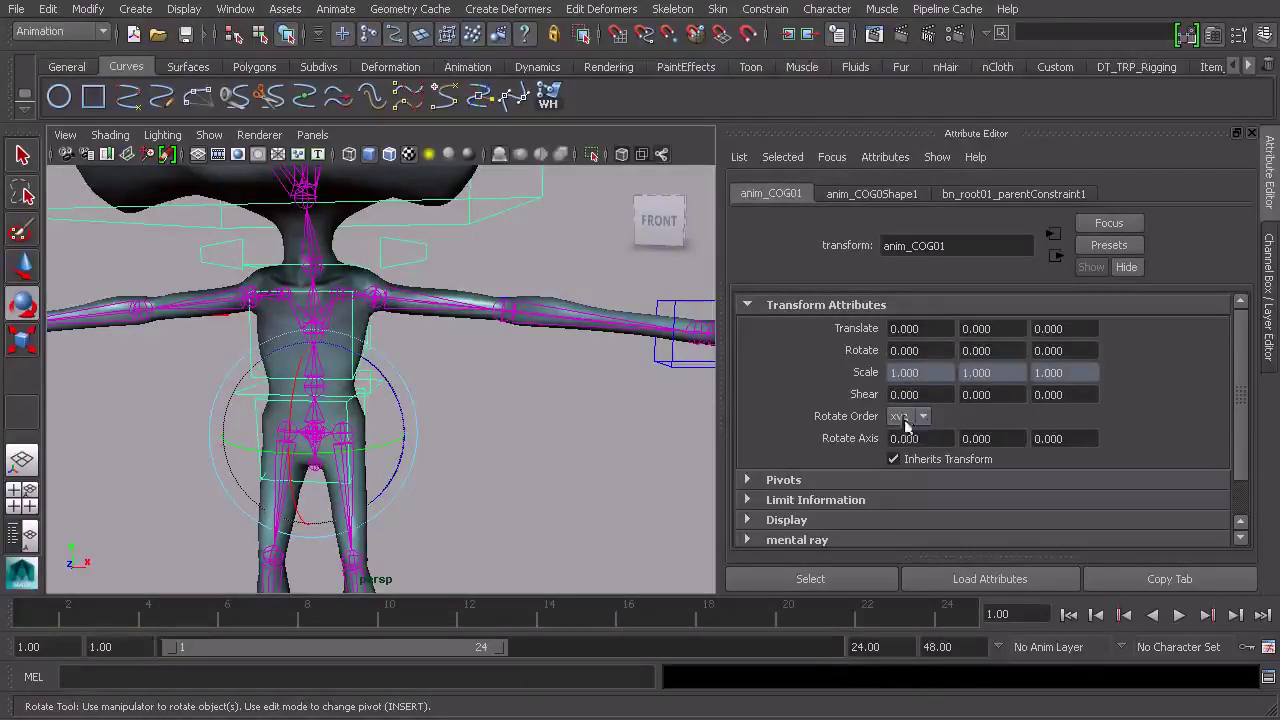
# Step: Switch the Rotate tool's axis mode to Gimbal for the COG control
pyautogui.keyDown('alt'); pyautogui.moveTo(357, 480); pyautogui.dragTo(388, 477); pyautogui.keyUp('alt')
pyautogui.keyDown('alt'); pyautogui.moveTo(388, 477); pyautogui.dragTo(468, 460, button='middle'); pyautogui.keyUp('alt')
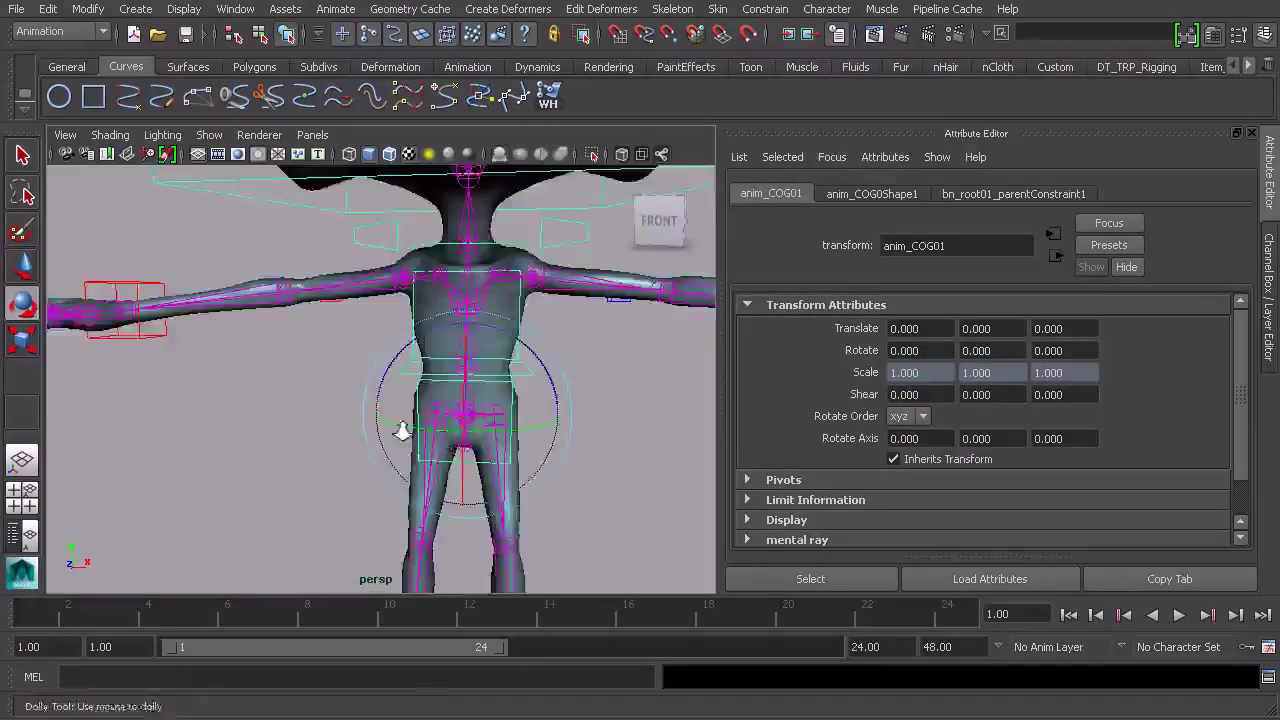
pyautogui.keyDown('alt'); pyautogui.moveTo(468, 460); pyautogui.dragTo(509, 437, button='right'); pyautogui.keyUp('alt')
pyautogui.keyDown('alt'); pyautogui.moveTo(509, 437); pyautogui.dragTo(440, 408, button='middle'); pyautogui.keyUp('alt')
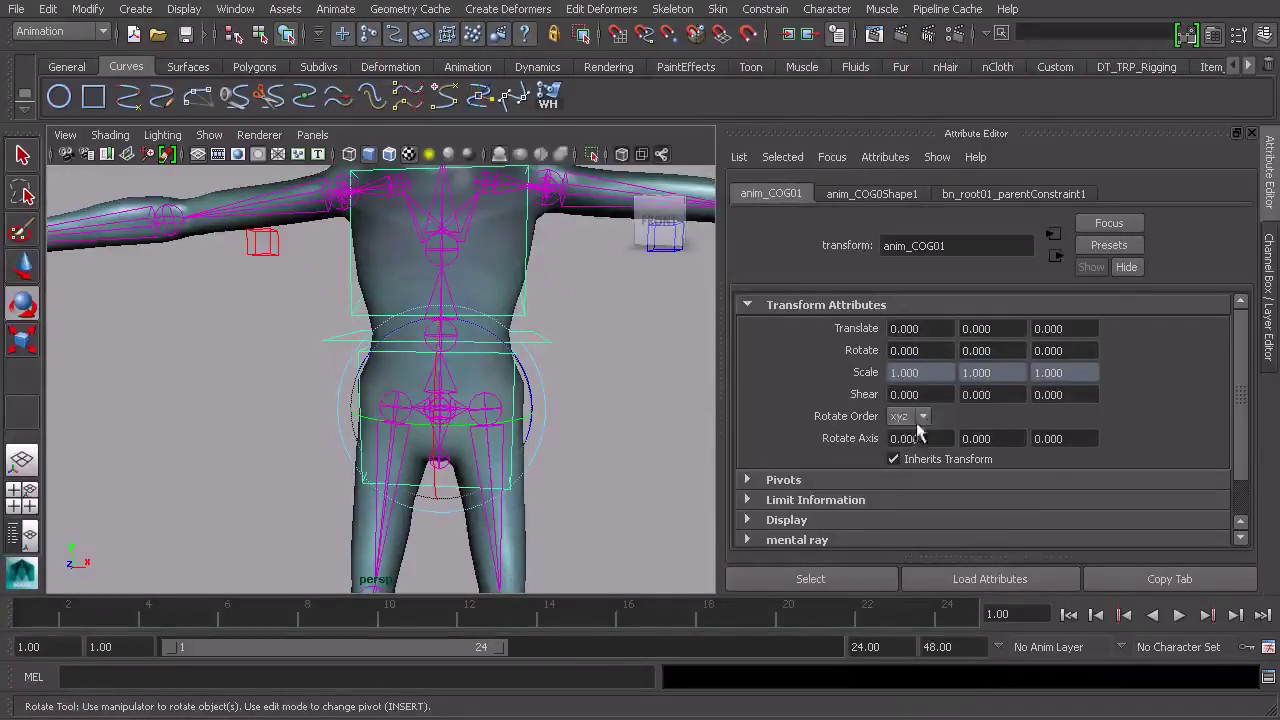
pyautogui.keyDown('alt'); pyautogui.moveTo(457, 386); pyautogui.dragTo(430, 405, button='middle'); pyautogui.keyUp('alt')
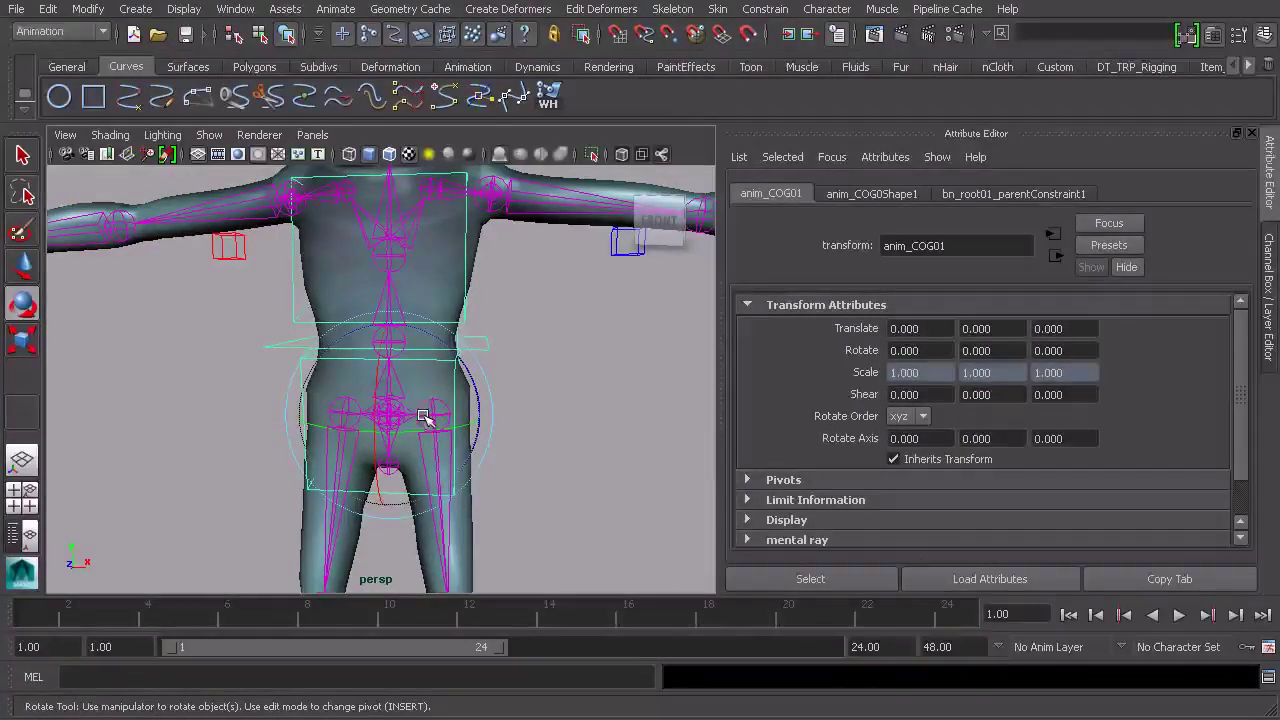
pyautogui.click(420, 409)
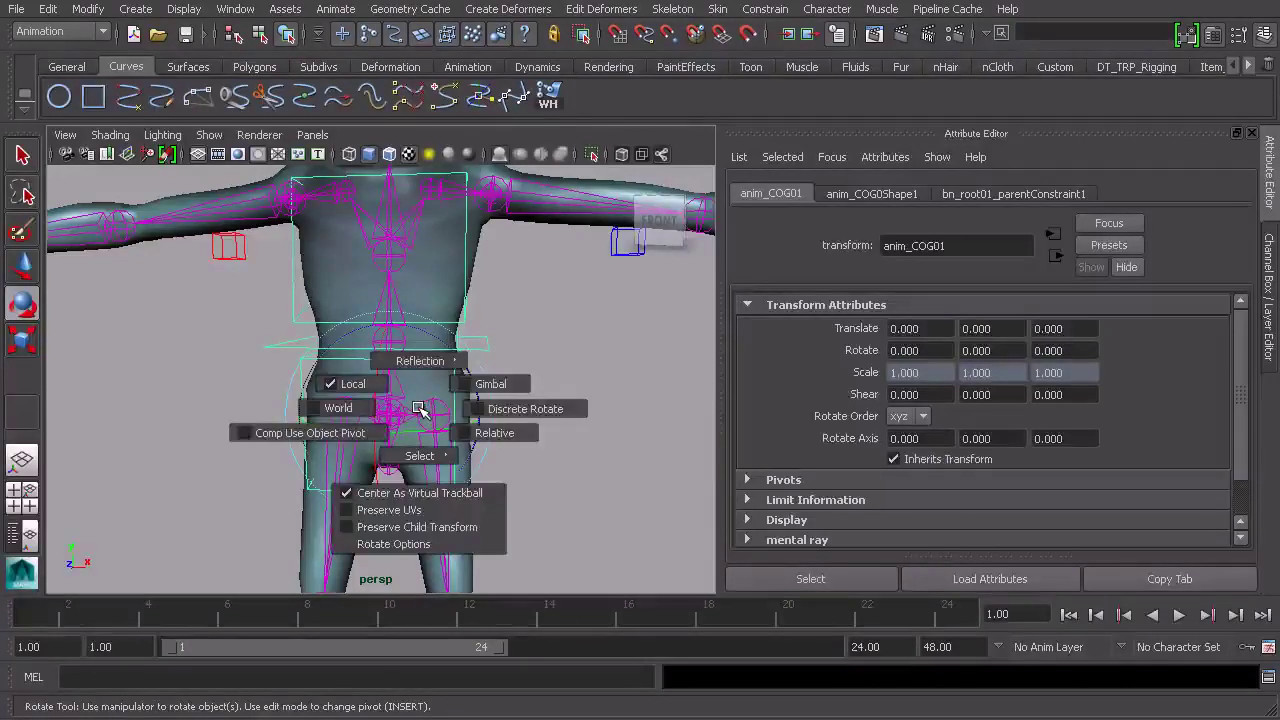
pyautogui.click(482, 386)
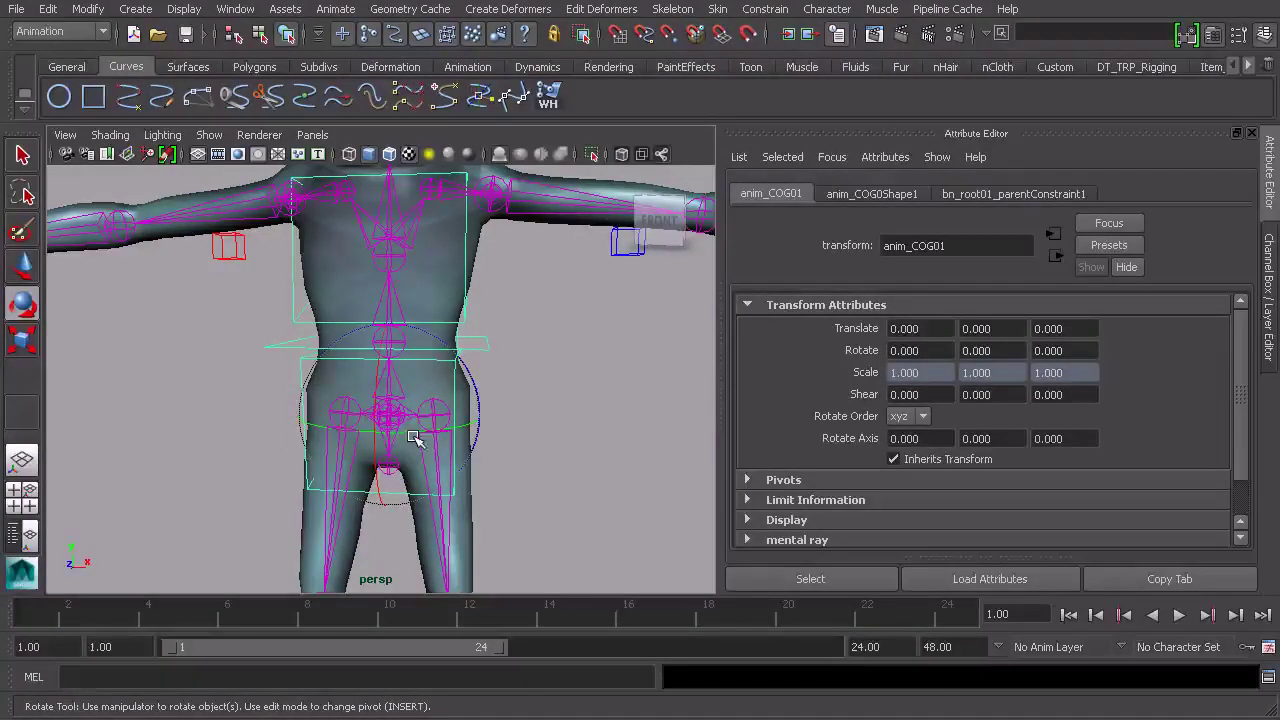
# Step: Try rotating the COG control about 79 degrees in Y, inspect its gimbal axes, and undo the rotation
pyautogui.moveTo(386, 430); pyautogui.dragTo(482, 440)
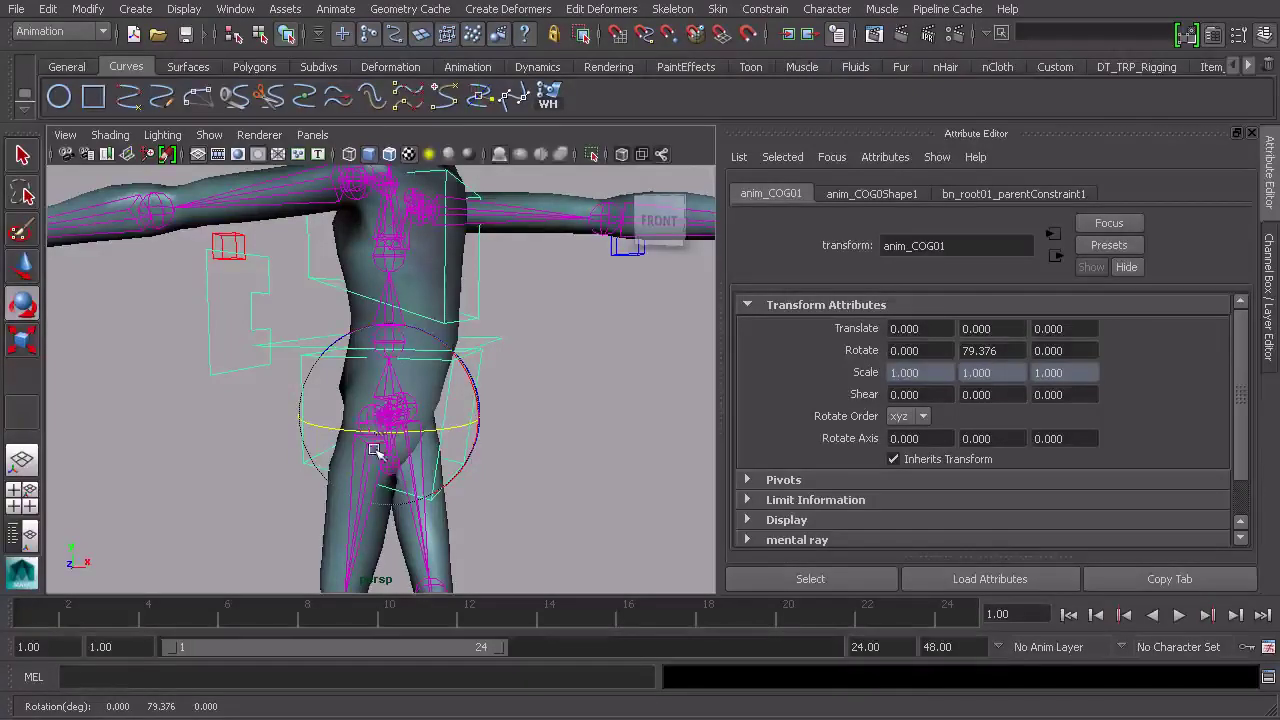
pyautogui.keyDown('alt'); pyautogui.moveTo(517, 380); pyautogui.dragTo(423, 394); pyautogui.keyUp('alt')
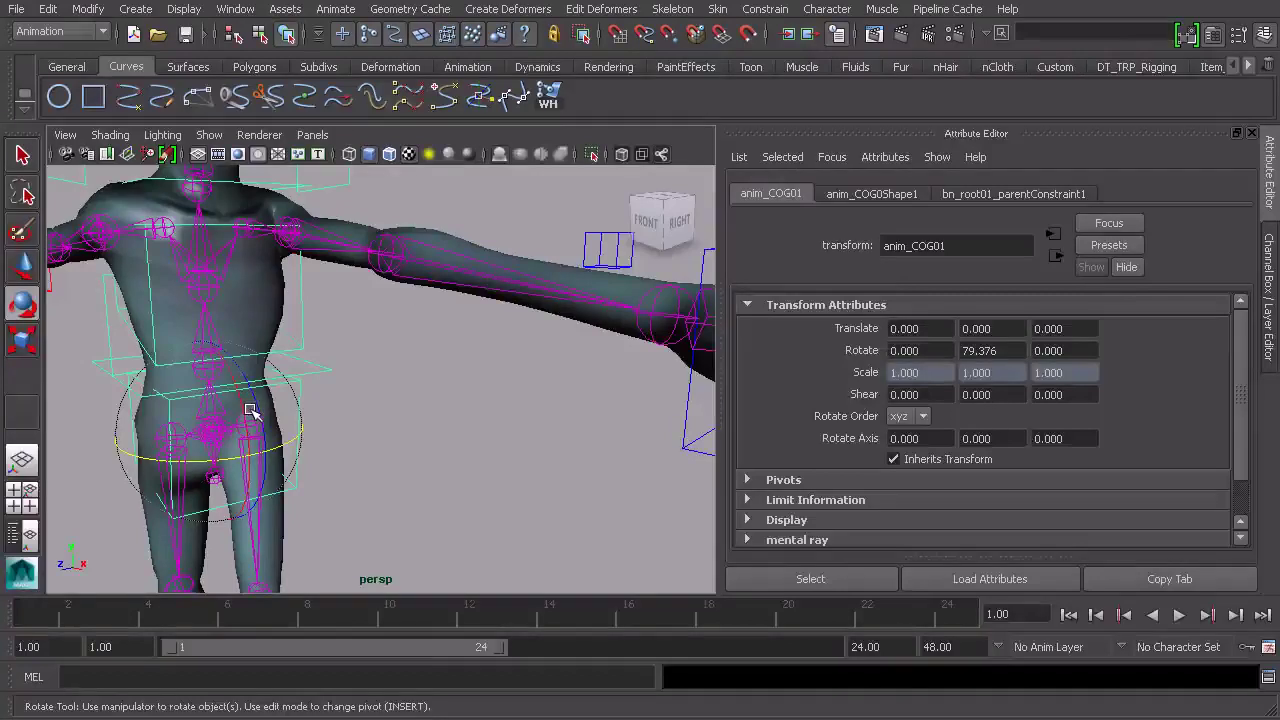
pyautogui.keyDown('alt'); pyautogui.moveTo(252, 412); pyautogui.dragTo(368, 402); pyautogui.keyUp('alt')
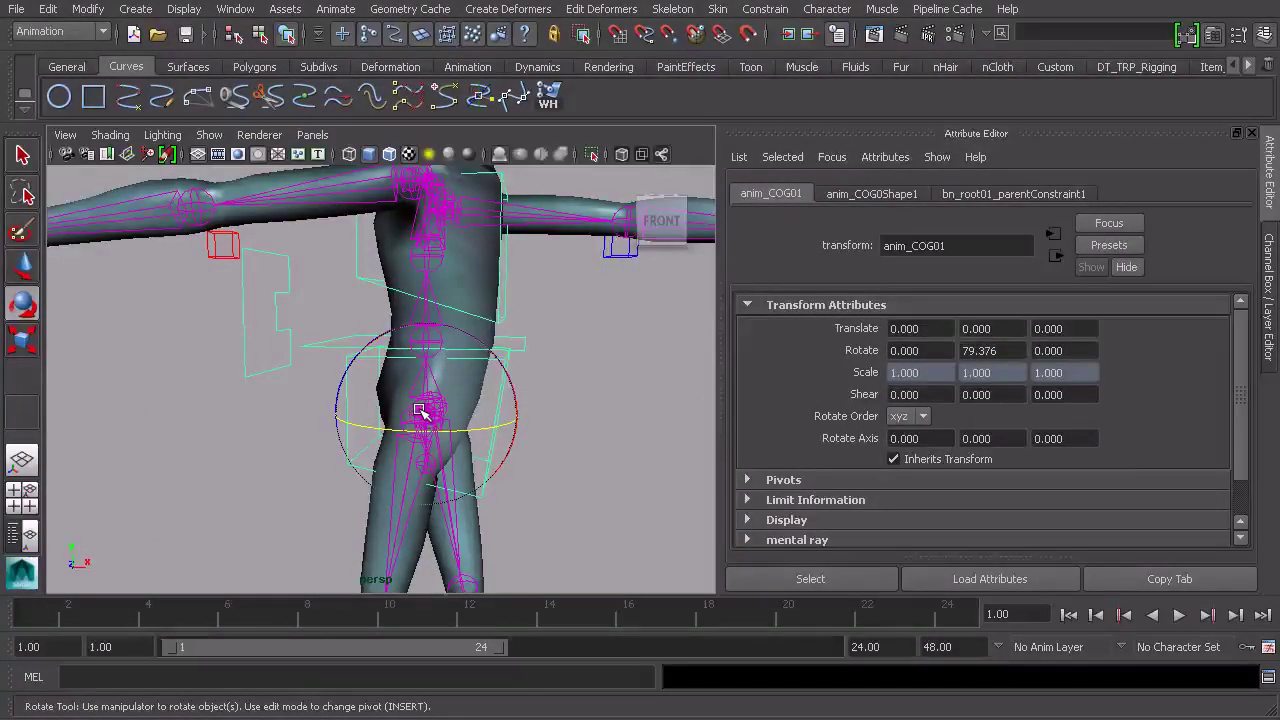
pyautogui.keyDown('alt'); pyautogui.moveTo(420, 414); pyautogui.dragTo(391, 388); pyautogui.keyUp('alt')
pyautogui.hotkey('ctrl', 'z')
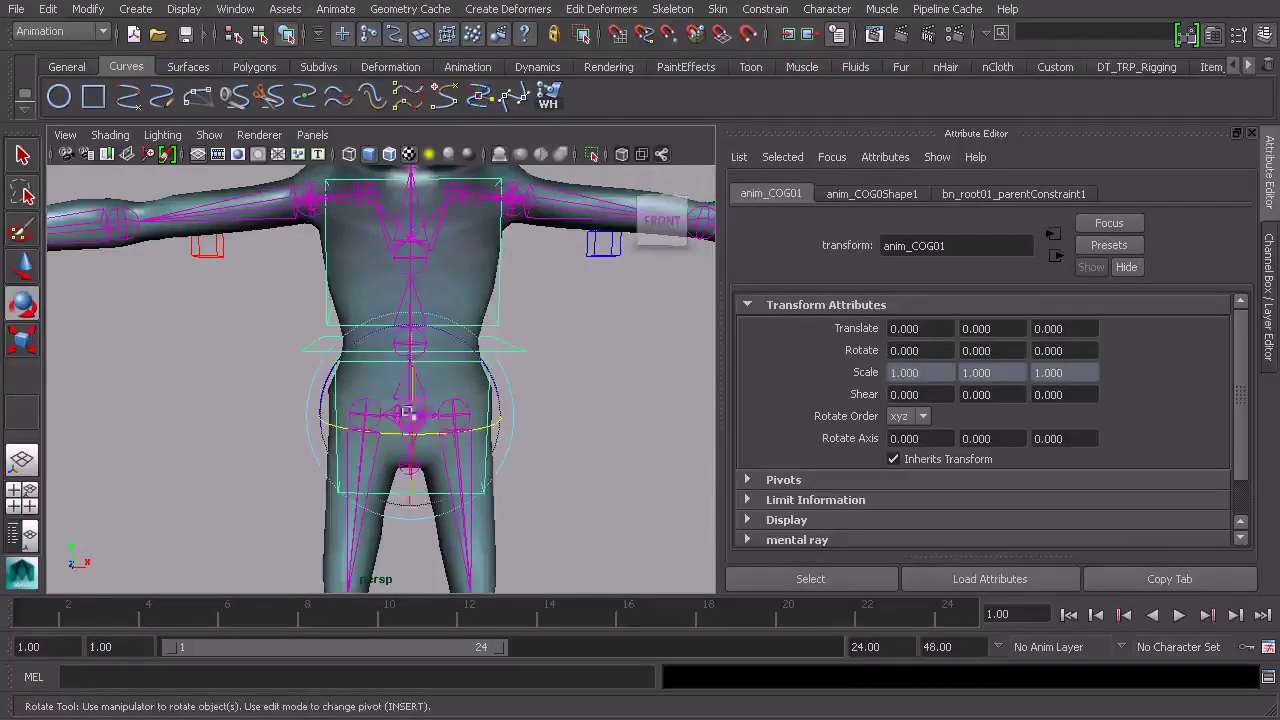
# Step: Set a rotation key on the COG control at frame 1 in its zeroed pose
pyautogui.keyDown('alt'); pyautogui.moveTo(452, 425); pyautogui.dragTo(371, 449, button='middle'); pyautogui.keyUp('alt')
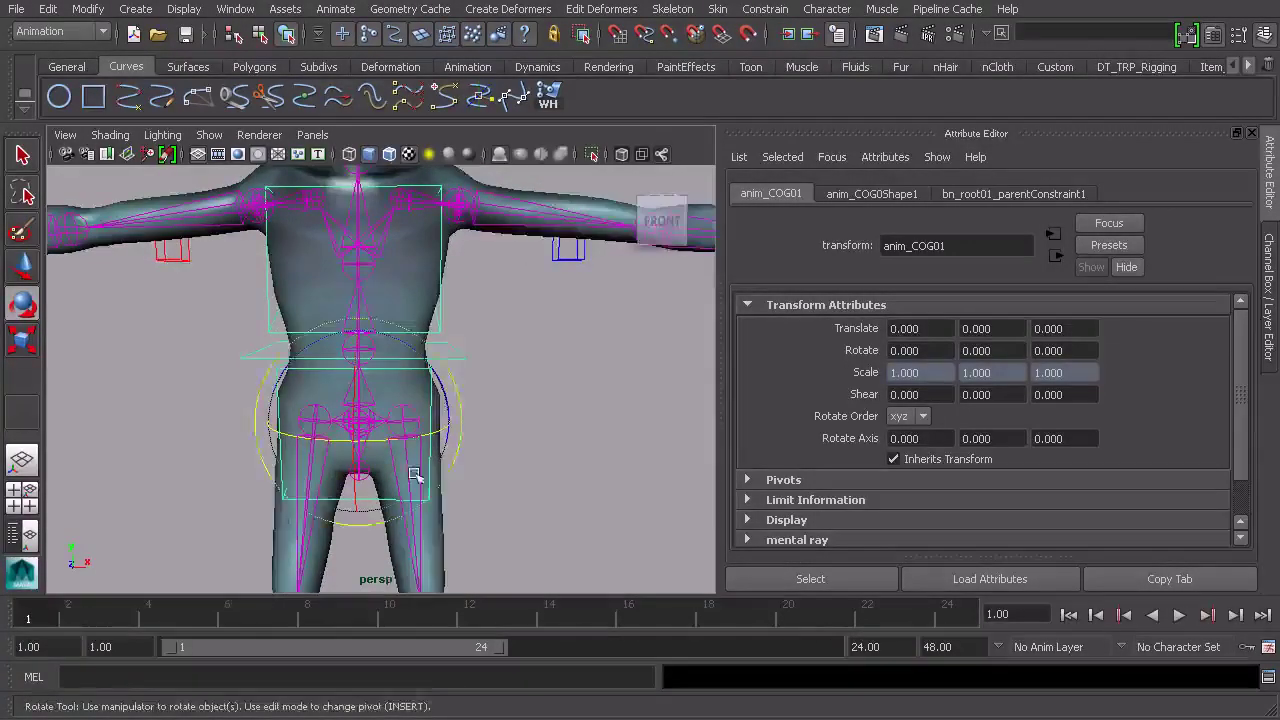
pyautogui.scroll(-2, 409, 434)
pyautogui.hotkey('shift', 'e')
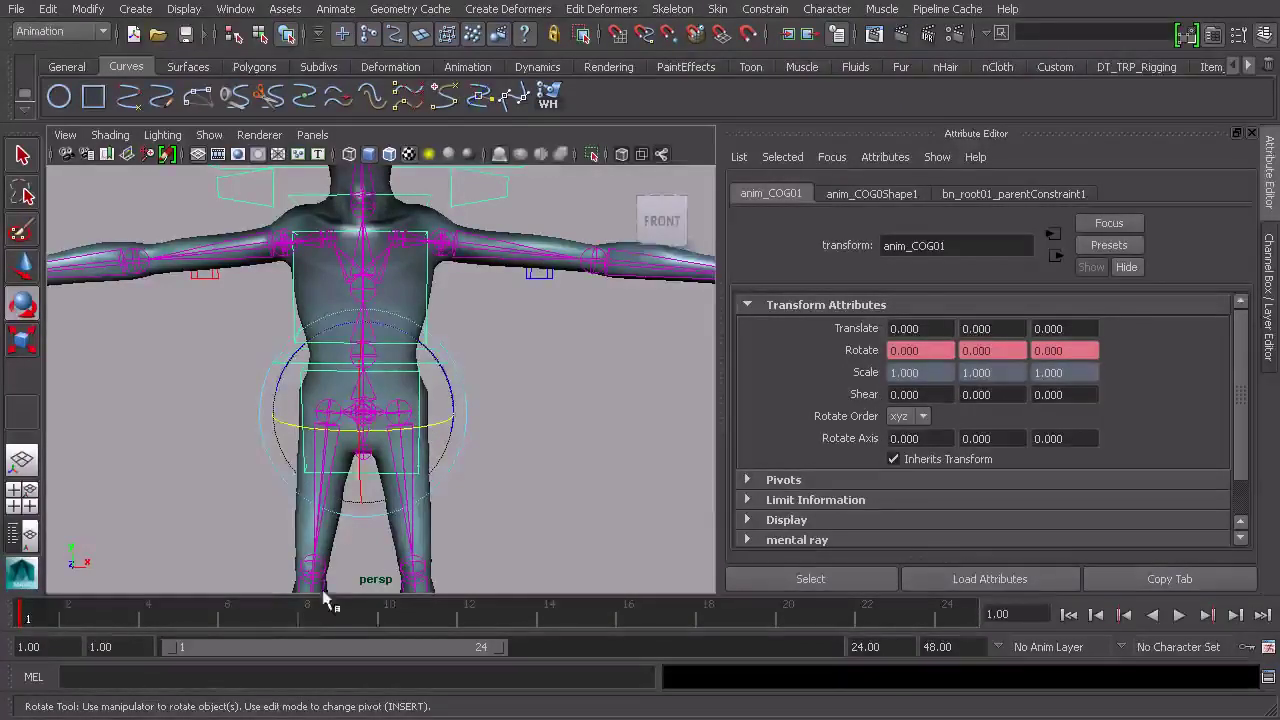
# Step: At frame 10, rotate the COG control about 92 degrees in Y and key the pose
pyautogui.click(389, 612)
pyautogui.moveTo(286, 423); pyautogui.dragTo(433, 443)
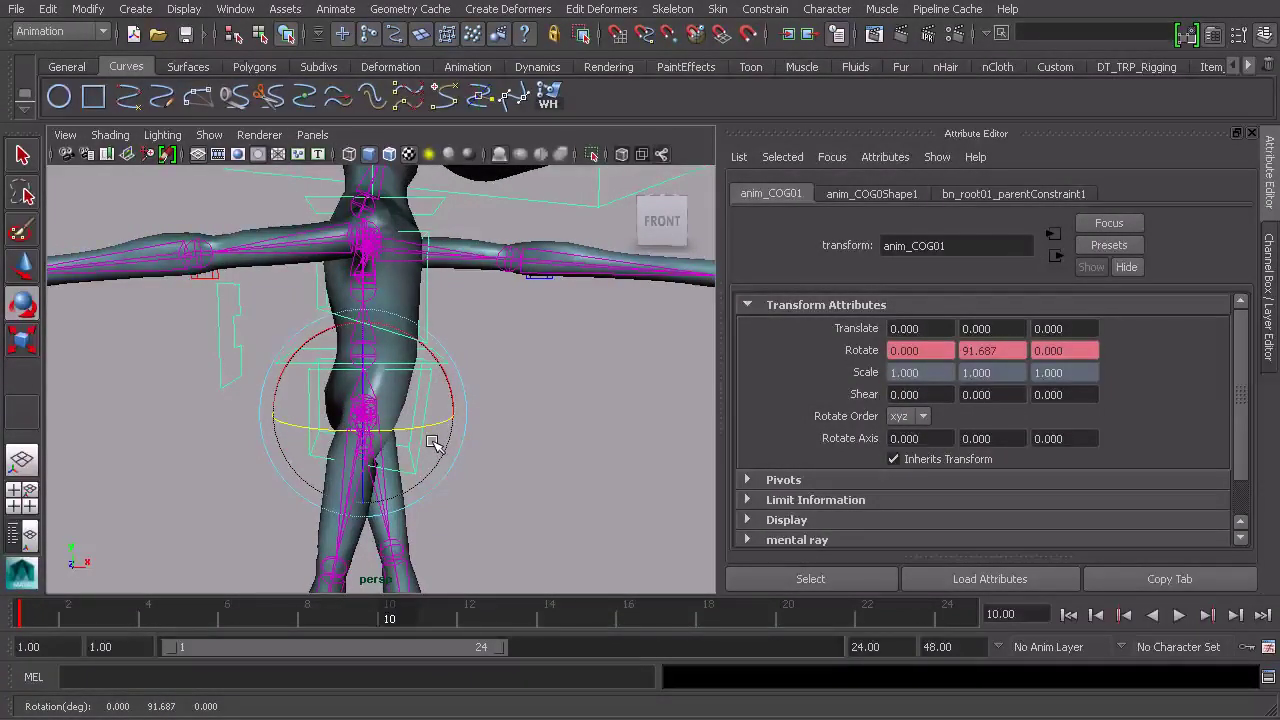
pyautogui.press('s')
# Step: At frame 20, rotate the COG control to about 87, 129 and 88 degrees in X, Y and Z, with a key
pyautogui.moveTo(416, 620); pyautogui.dragTo(789, 629)
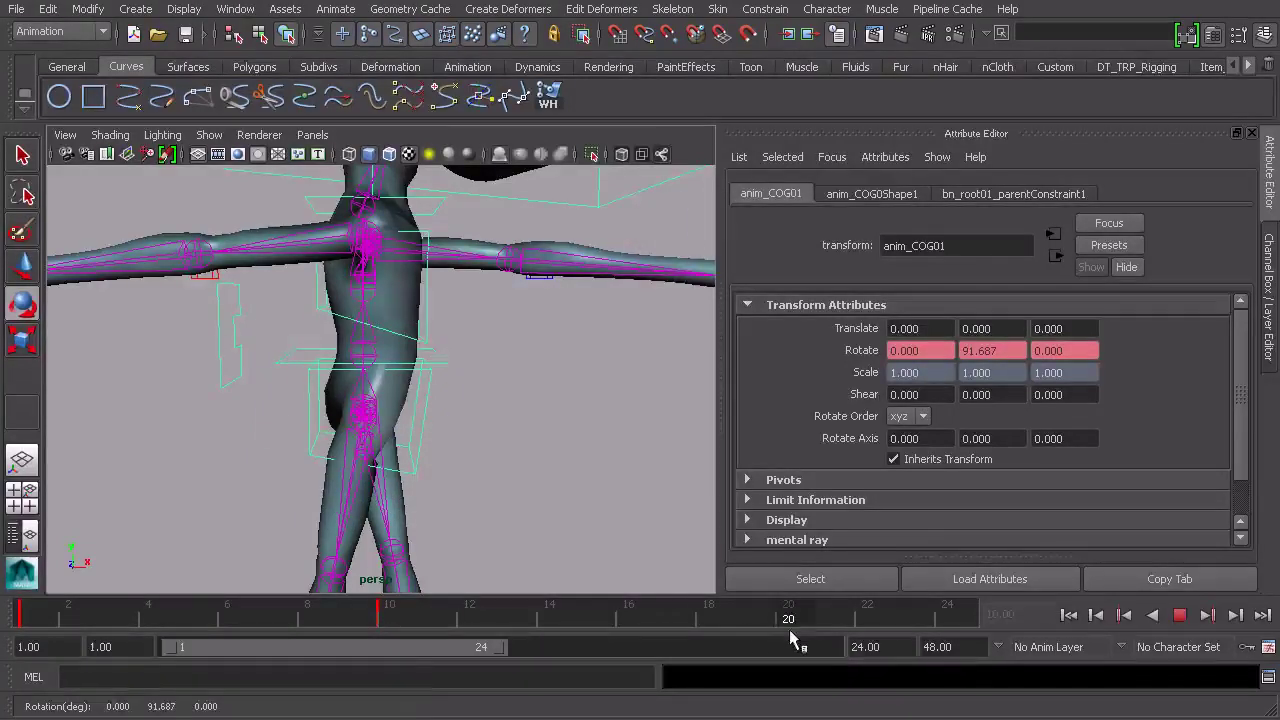
pyautogui.moveTo(388, 412)
pyautogui.keyDown('alt'); pyautogui.mouseDown(button='right')
pyautogui.moveTo(414, 428)
pyautogui.moveTo(392, 436)
pyautogui.mouseUp(button='right'); pyautogui.keyUp('alt')
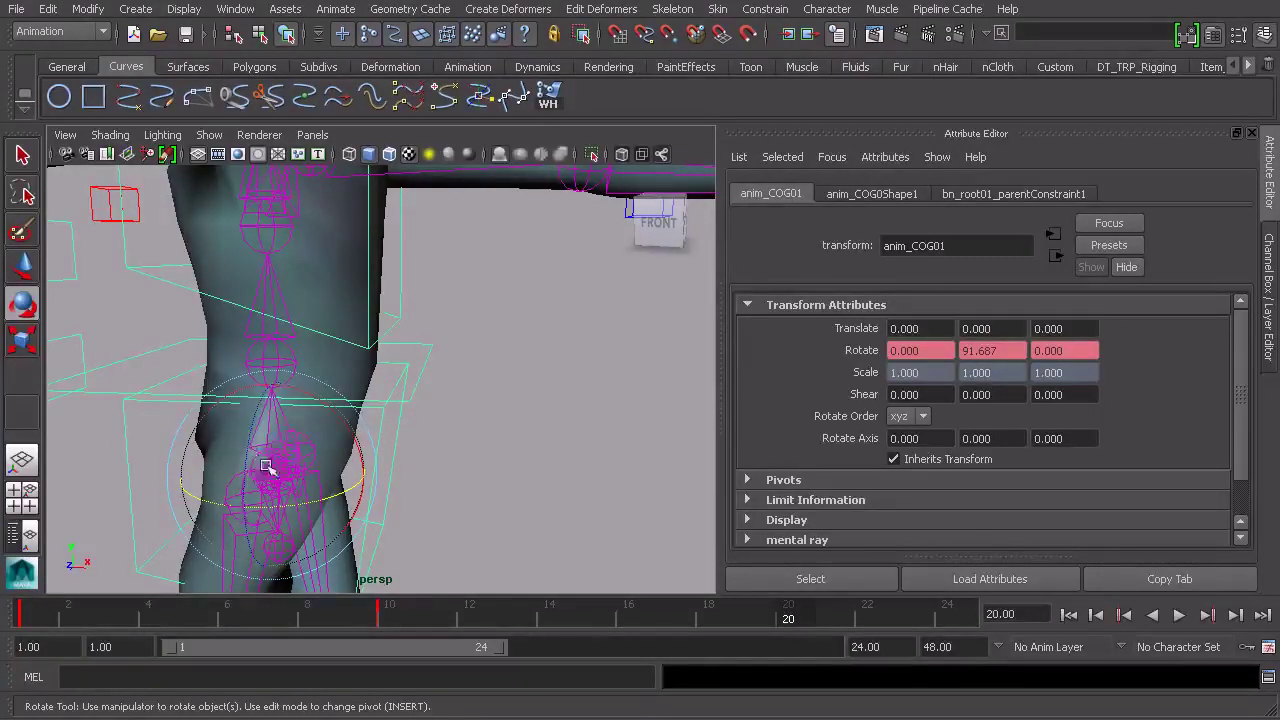
pyautogui.moveTo(249, 456); pyautogui.dragTo(335, 418)
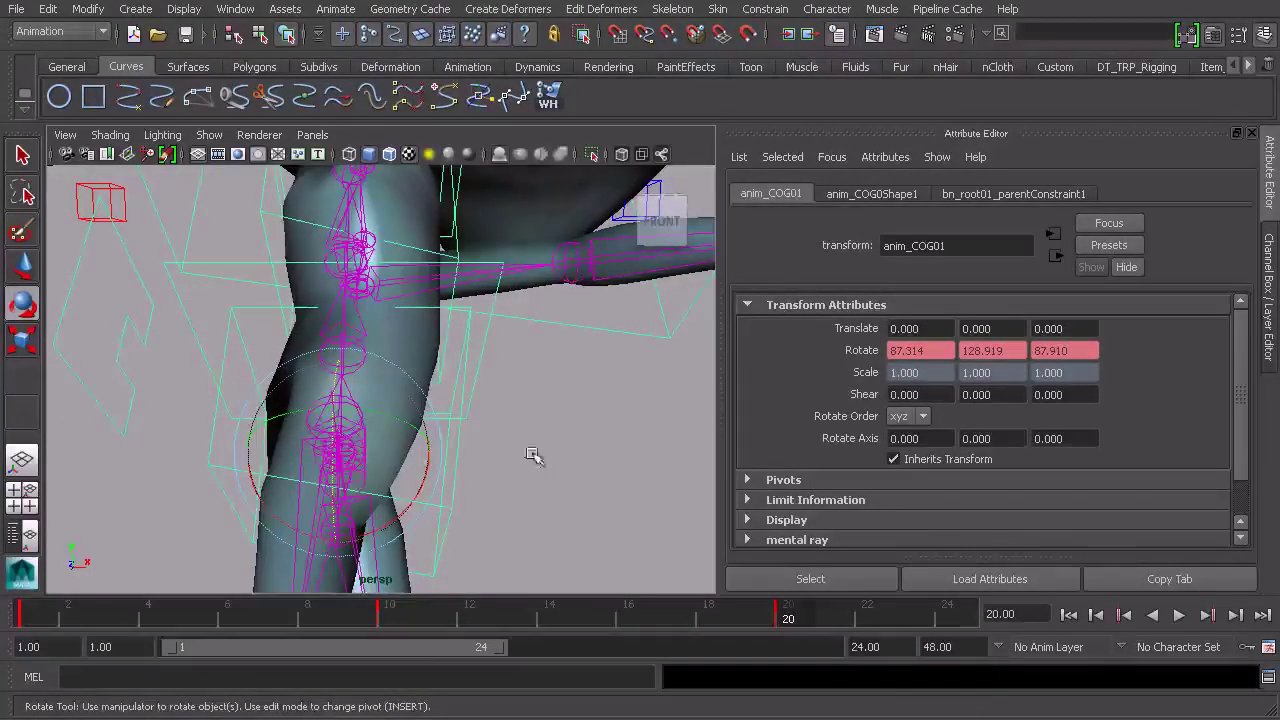
# Step: Play and scrub the animation between frames 10 and 20 to examine how the COG rotation interpolates
pyautogui.keyDown('alt'); pyautogui.moveTo(598, 474); pyautogui.dragTo(496, 470, button='right'); pyautogui.keyUp('alt')
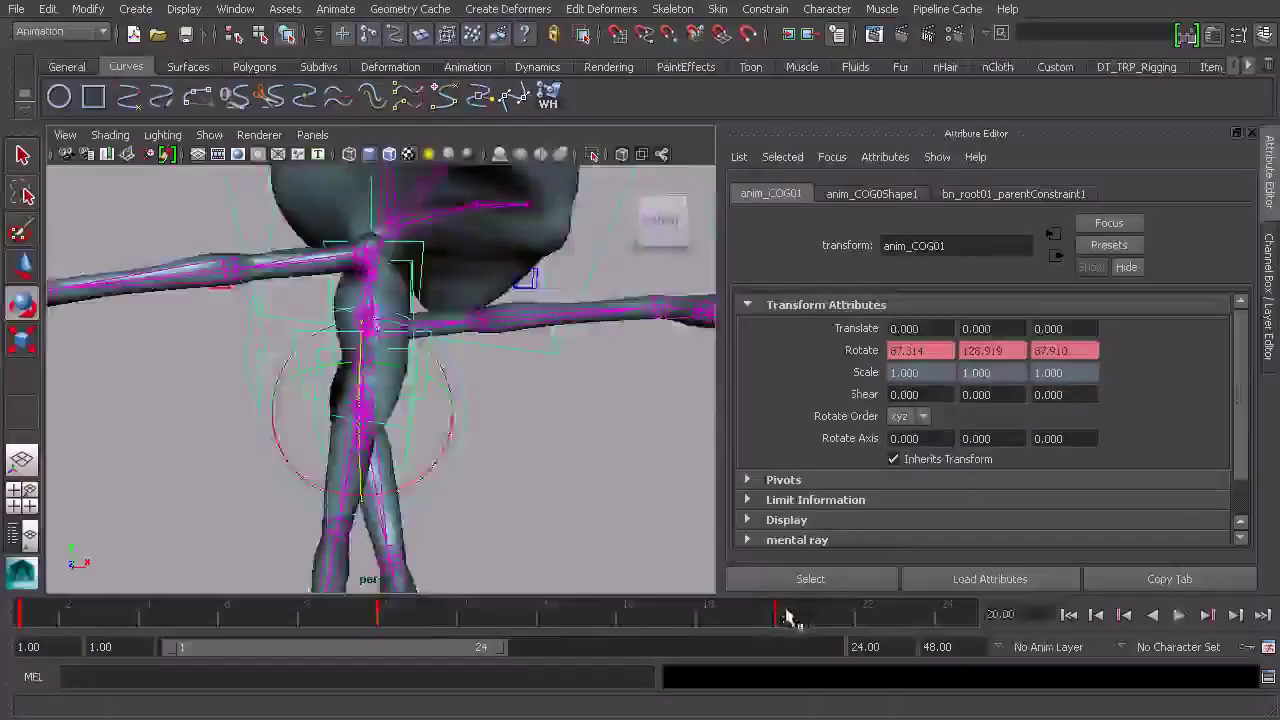
pyautogui.hotkey('alt', 'v')
pyautogui.moveTo(609, 630)
pyautogui.mouseDown()
pyautogui.moveTo(397, 623)
pyautogui.moveTo(809, 626)
pyautogui.moveTo(378, 623)
pyautogui.moveTo(829, 642)
pyautogui.moveTo(401, 626)
pyautogui.moveTo(528, 617)
pyautogui.moveTo(778, 630)
pyautogui.moveTo(712, 642)
pyautogui.moveTo(364, 633)
pyautogui.moveTo(750, 636)
pyautogui.mouseUp()
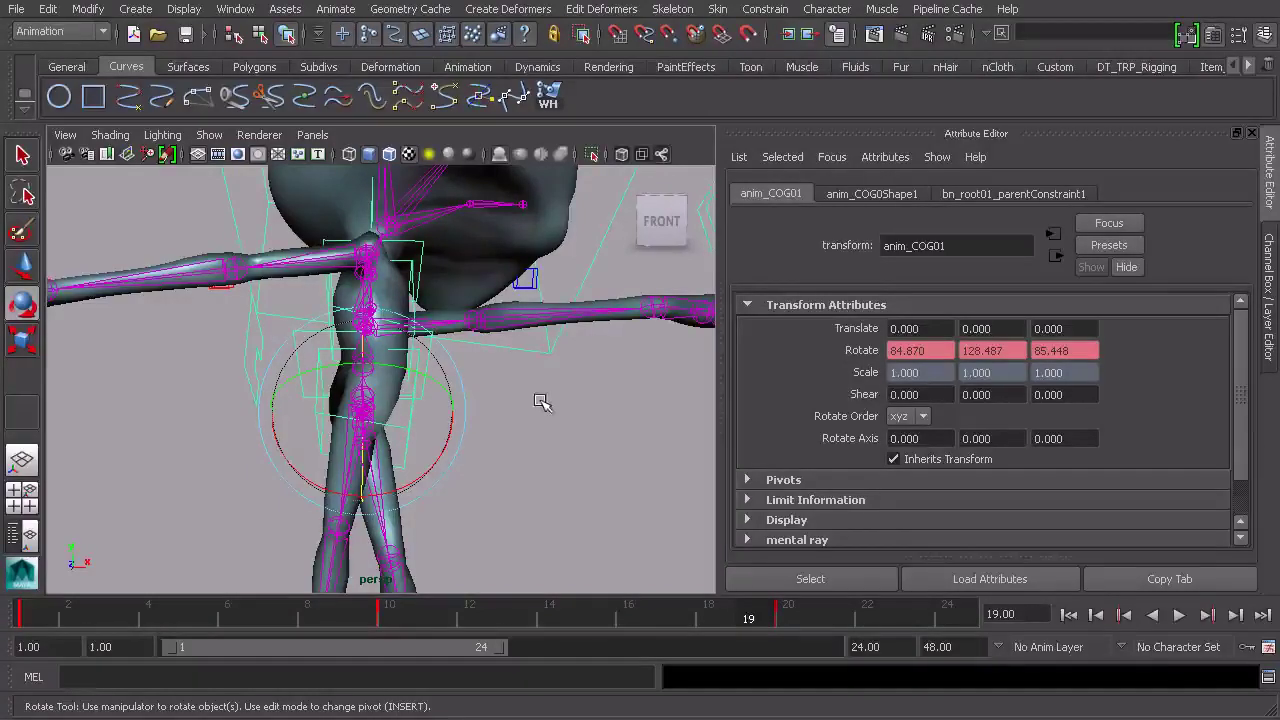
pyautogui.moveTo(408, 424)
pyautogui.keyDown('alt'); pyautogui.mouseDown()
pyautogui.moveTo(386, 435)
pyautogui.moveTo(428, 430)
pyautogui.mouseUp(); pyautogui.keyUp('alt')
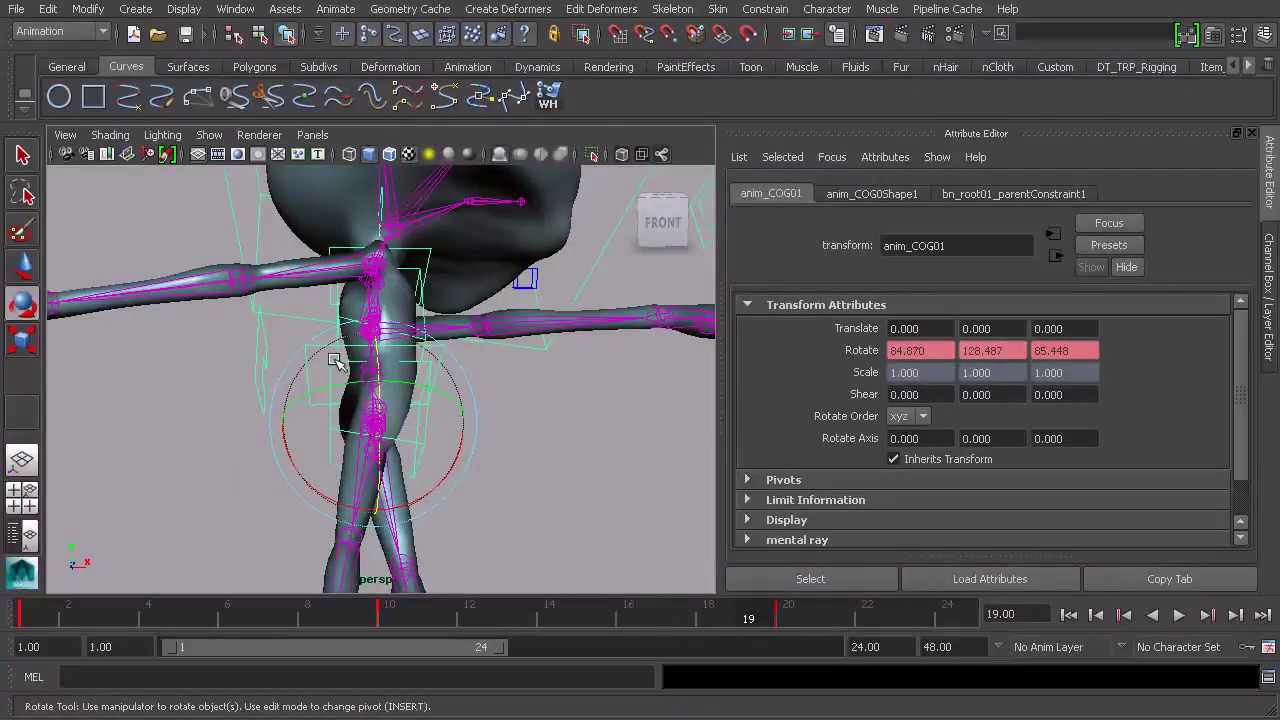
pyautogui.moveTo(704, 615); pyautogui.dragTo(399, 633)
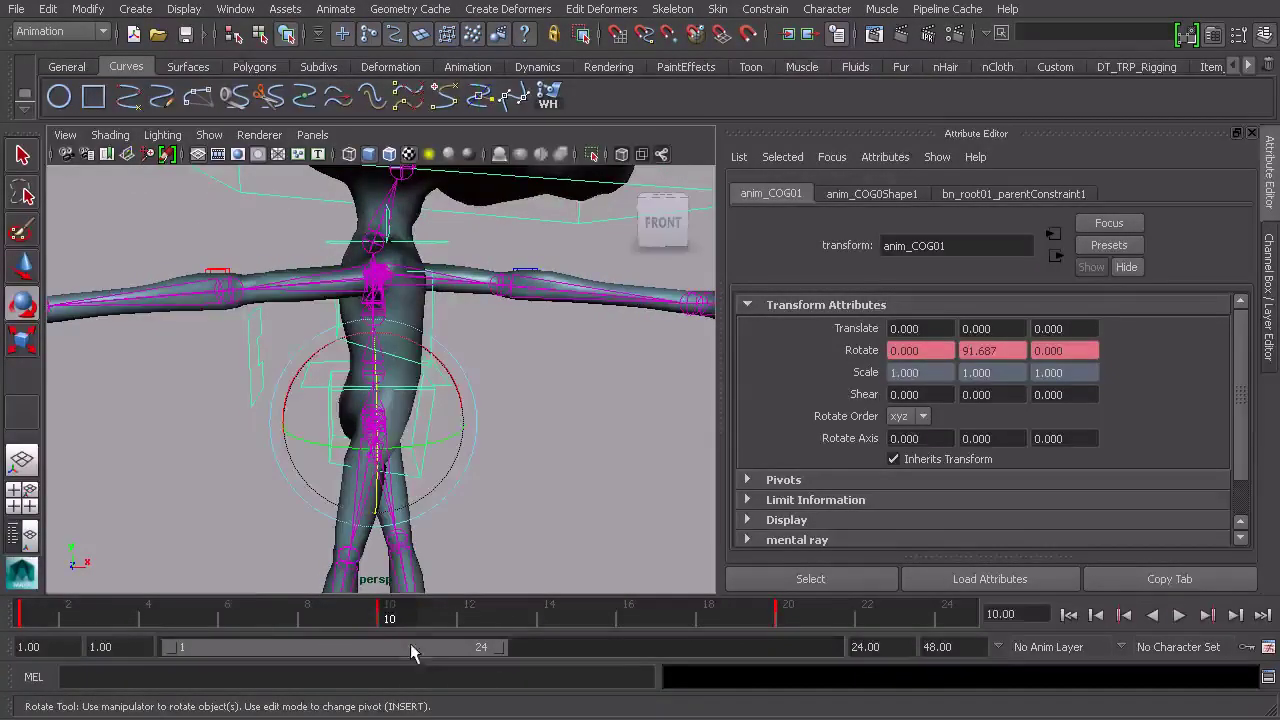
# Step: At frame 20, change the COG control's rotate order to yzx and check the resulting pose
pyautogui.click(791, 622)
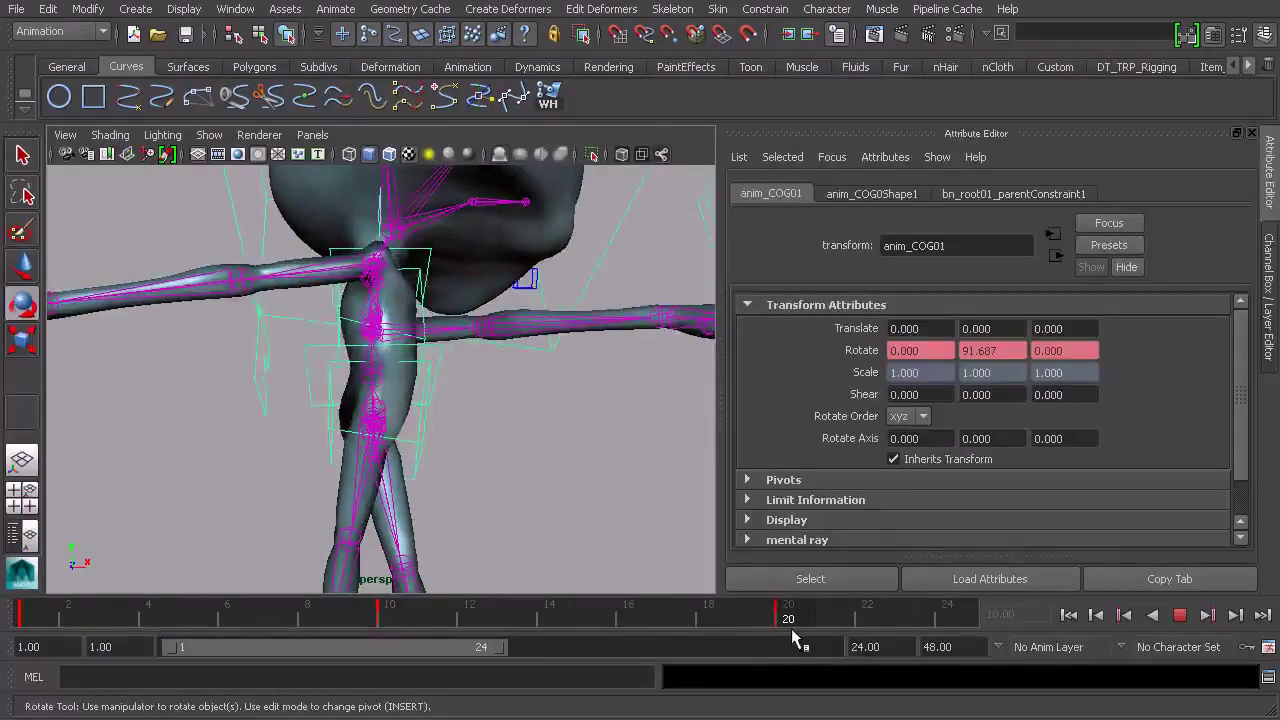
pyautogui.click(921, 416)
pyautogui.click(906, 448)
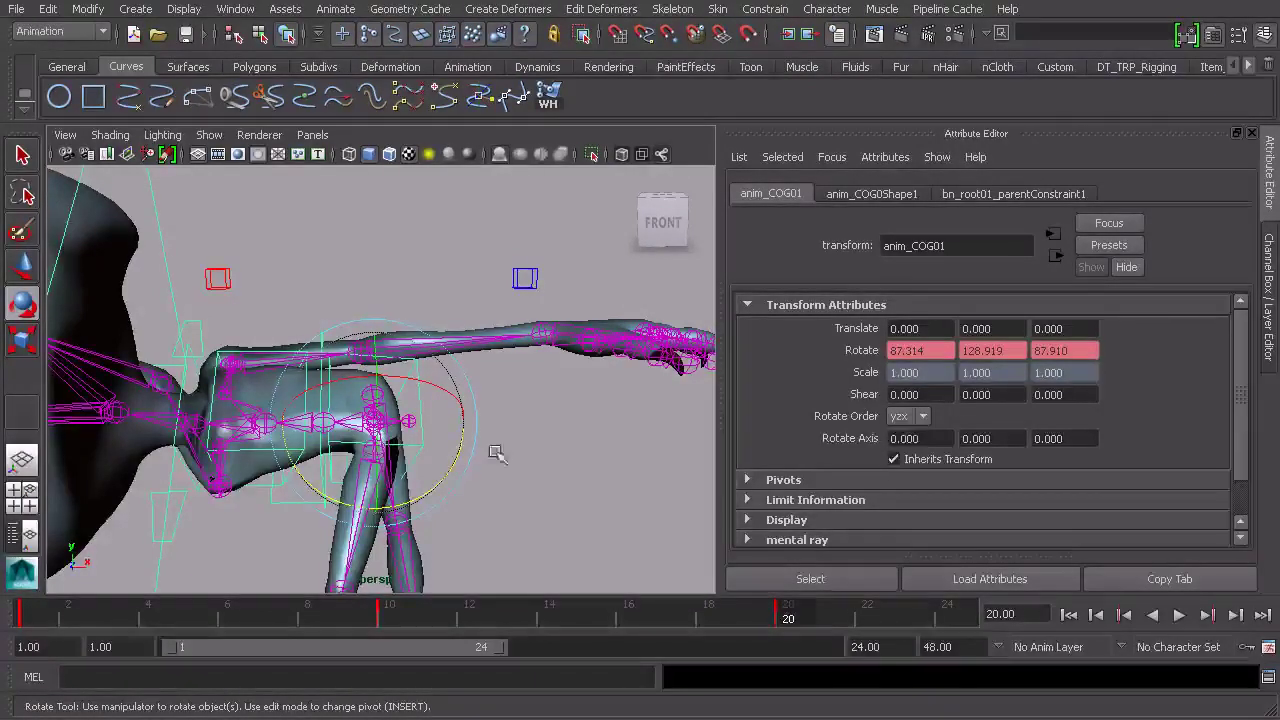
pyautogui.moveTo(786, 614)
pyautogui.mouseDown()
pyautogui.moveTo(116, 639)
pyautogui.moveTo(803, 654)
pyautogui.mouseUp()
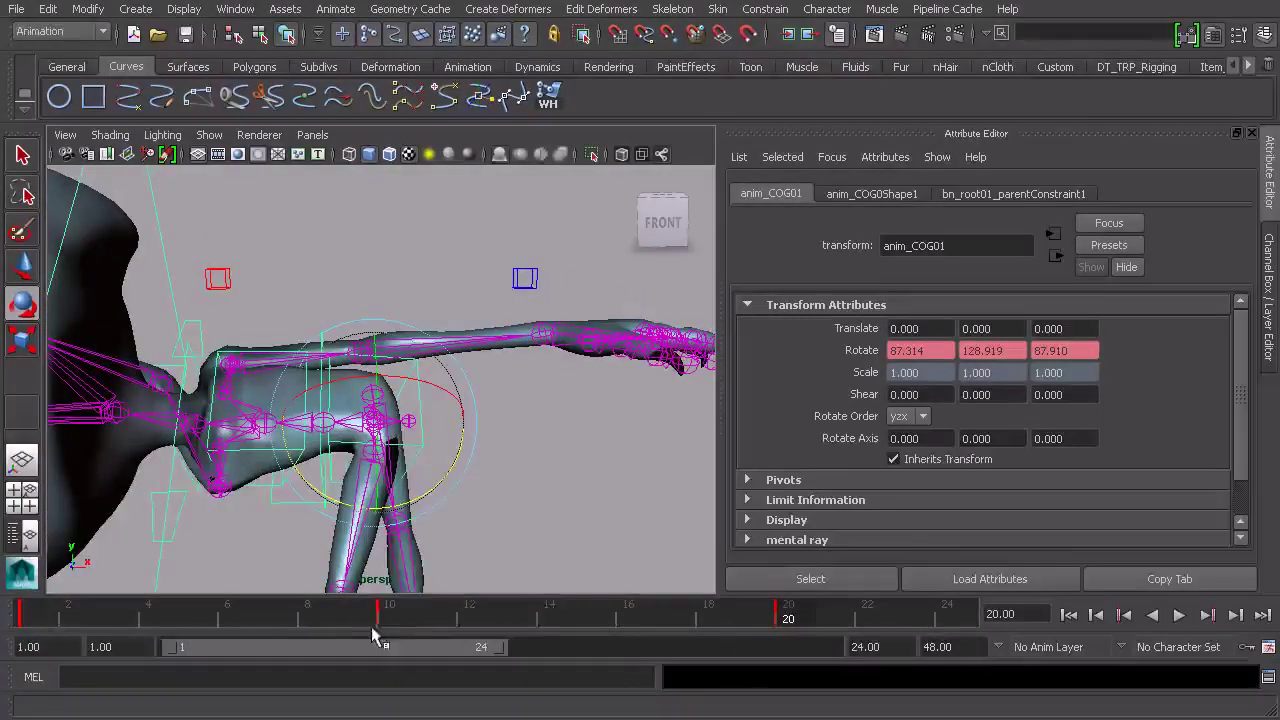
# Step: Delete the COG control's keys from frame 10 through frame 20
pyautogui.keyDown('shift'); pyautogui.moveTo(397, 625); pyautogui.dragTo(800, 620); pyautogui.keyUp('shift')
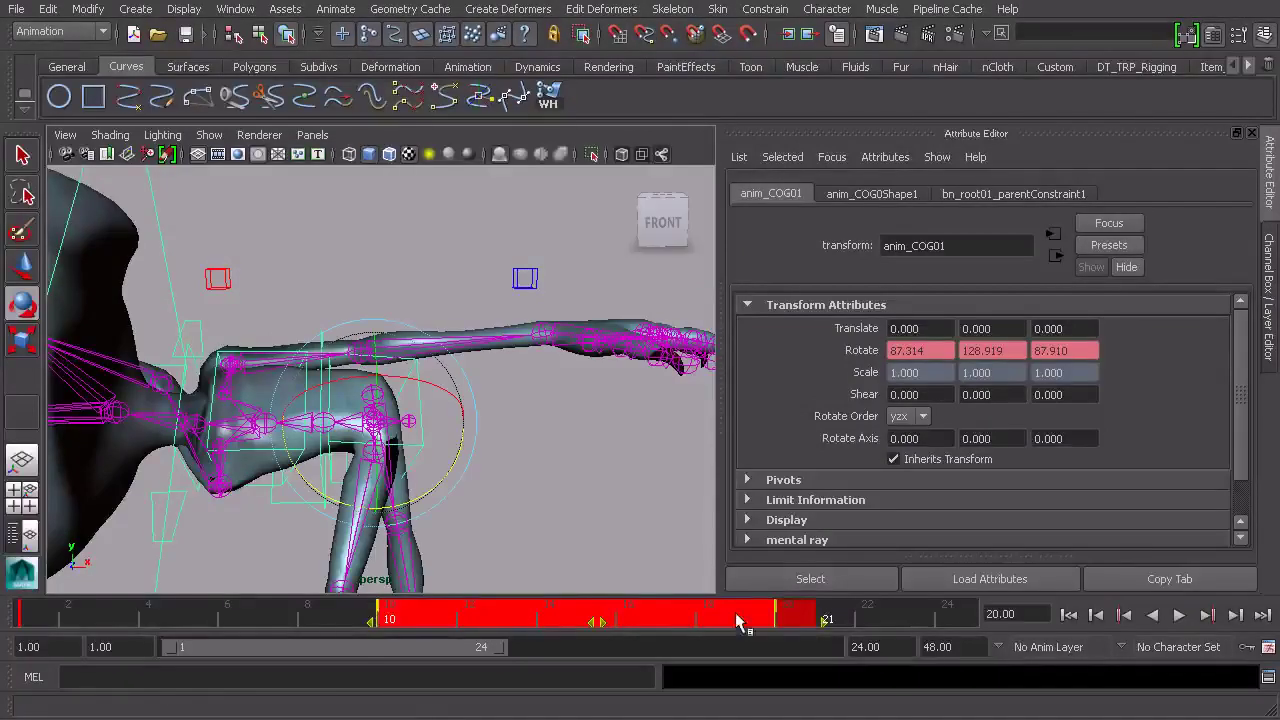
pyautogui.rightClick(631, 607)
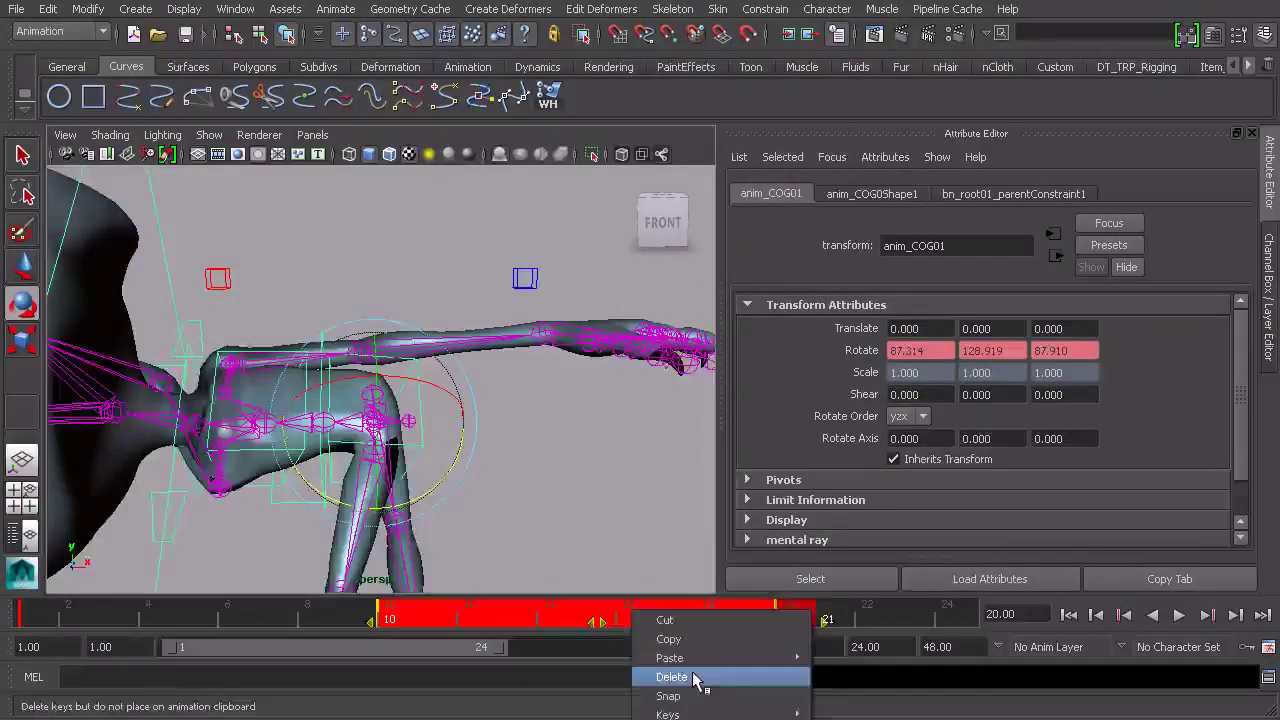
pyautogui.click(697, 679)
# Step: Go to frame 10 and set the COG control's rotate order to zxy
pyautogui.moveTo(443, 615); pyautogui.dragTo(407, 635)
pyautogui.click(907, 416)
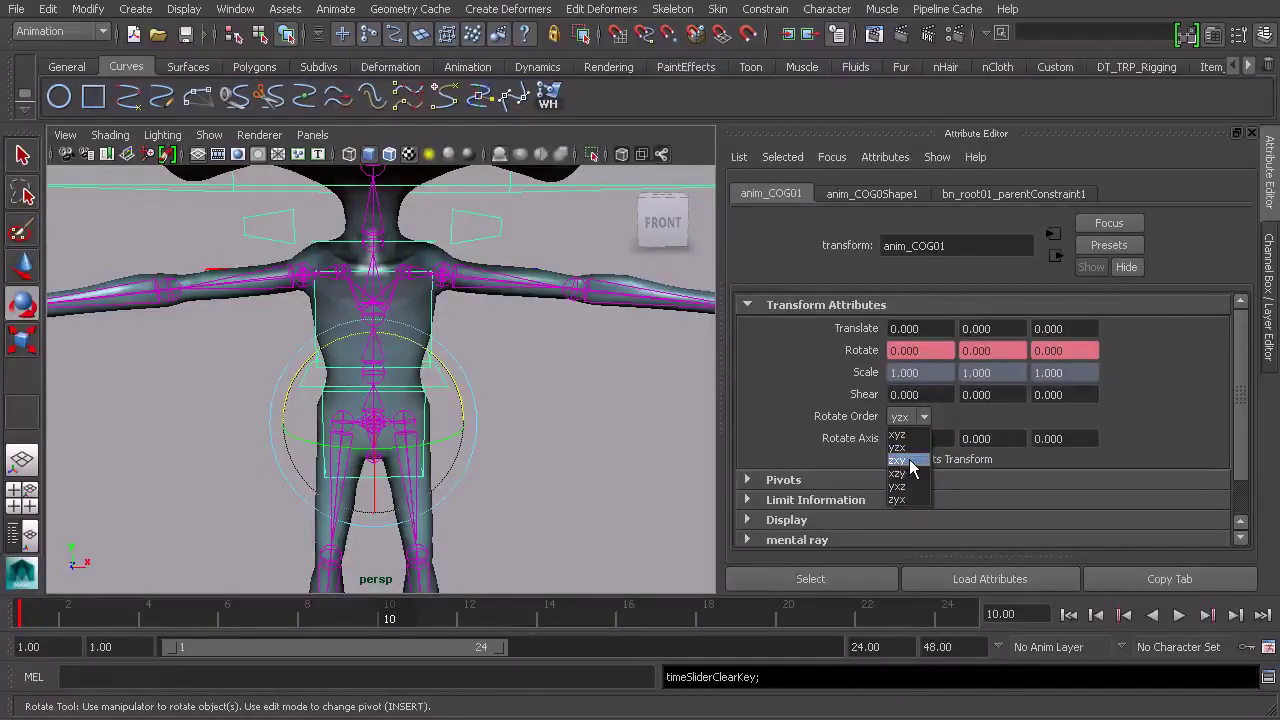
pyautogui.click(909, 459)
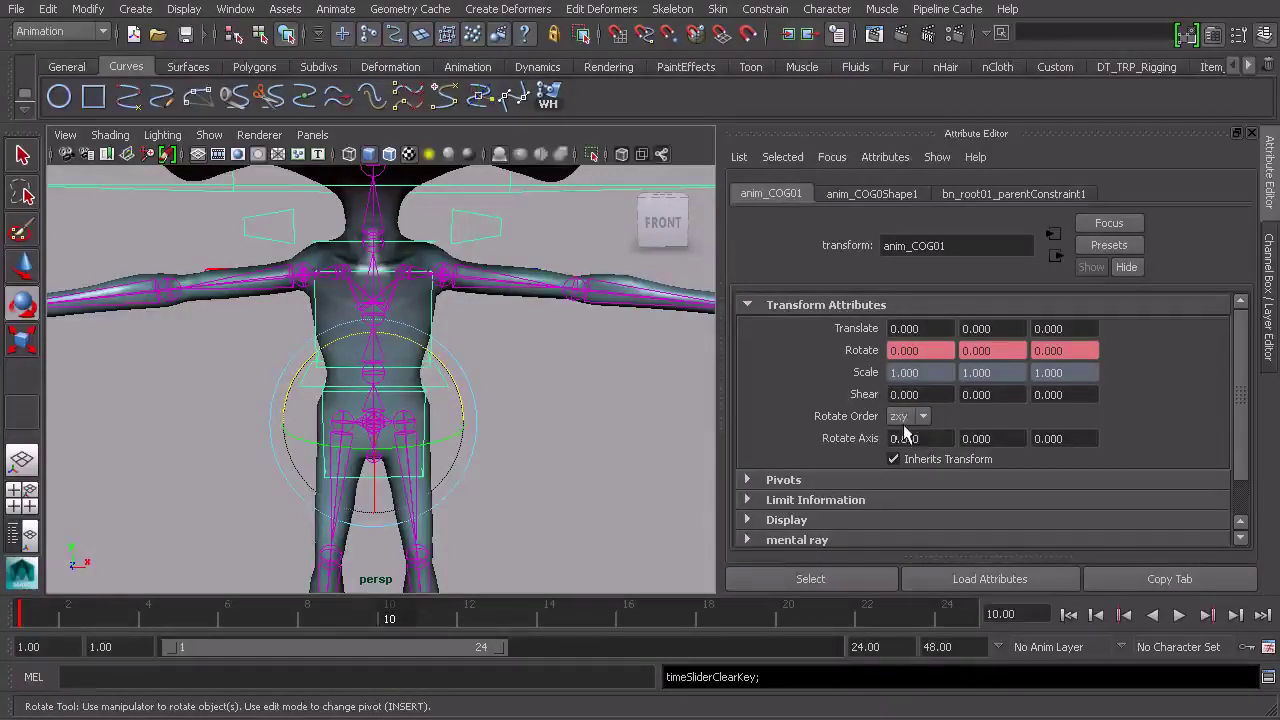
# Step: Try rotating the COG control about 91 degrees in Y and about -9 degrees in Z, and undo both rotations
pyautogui.keyDown('alt'); pyautogui.moveTo(460, 476); pyautogui.dragTo(420, 466); pyautogui.keyUp('alt')
pyautogui.keyDown('alt'); pyautogui.moveTo(420, 466); pyautogui.dragTo(505, 466, button='right'); pyautogui.keyUp('alt')
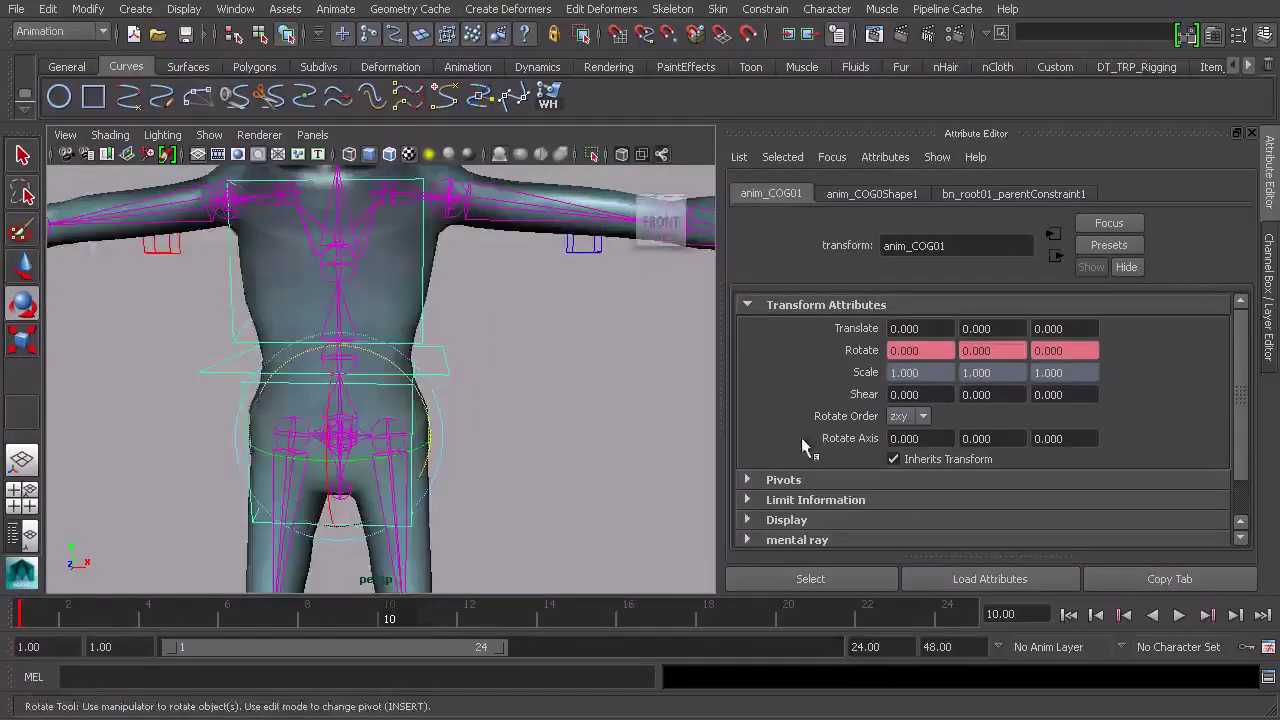
pyautogui.keyDown('alt'); pyautogui.moveTo(452, 416); pyautogui.dragTo(397, 414, button='right'); pyautogui.keyUp('alt')
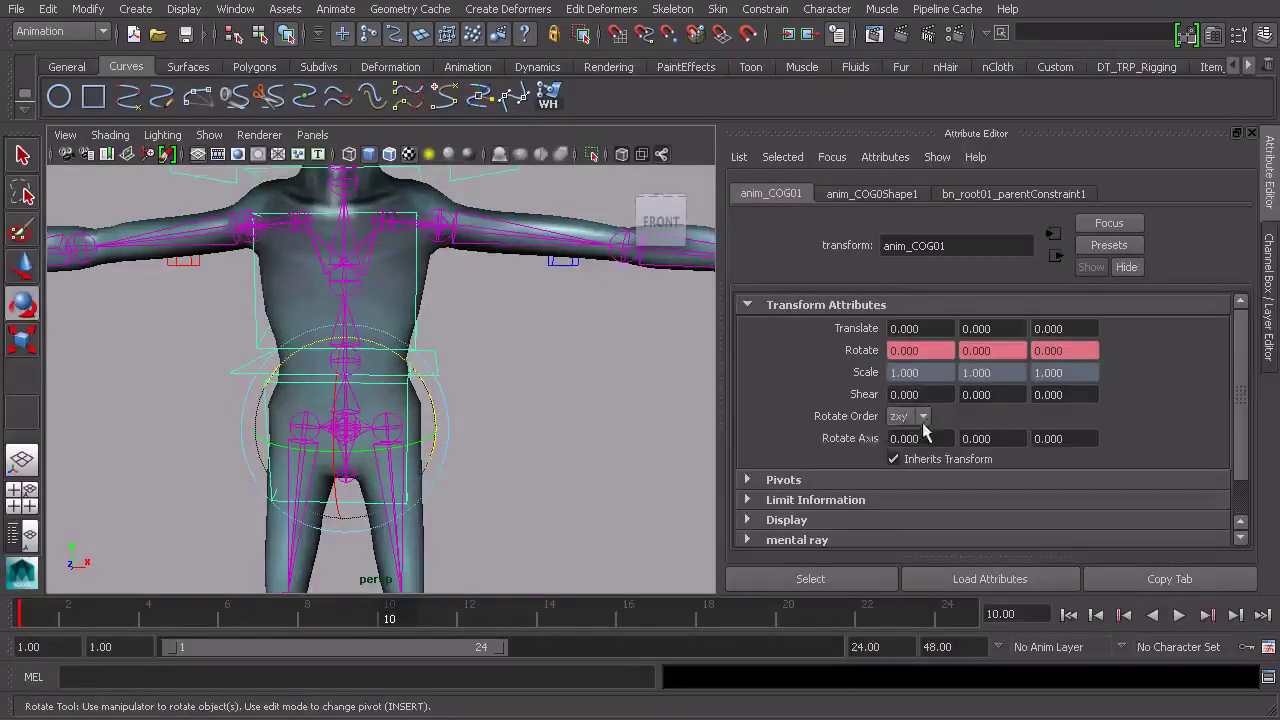
pyautogui.moveTo(365, 430); pyautogui.dragTo(412, 397, button='right')
pyautogui.moveTo(268, 444); pyautogui.dragTo(405, 458)
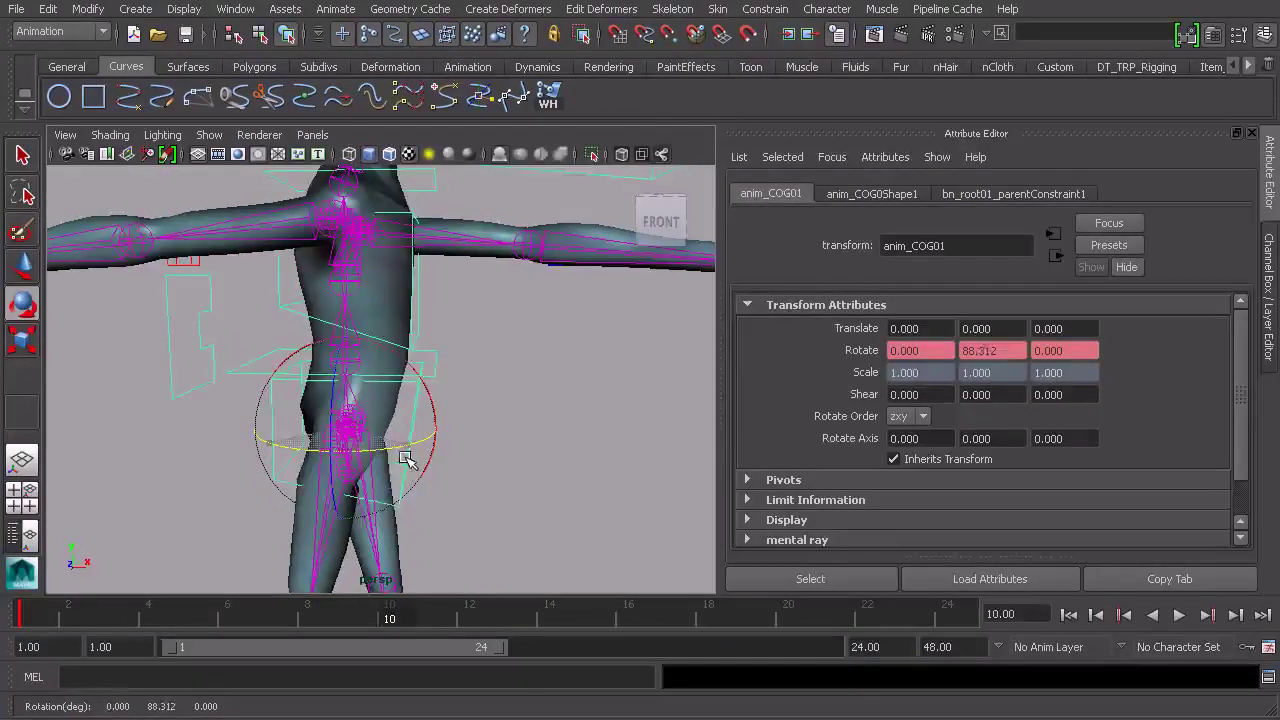
pyautogui.moveTo(334, 385)
pyautogui.mouseDown()
pyautogui.moveTo(336, 437)
pyautogui.moveTo(322, 358)
pyautogui.moveTo(332, 372)
pyautogui.mouseUp()
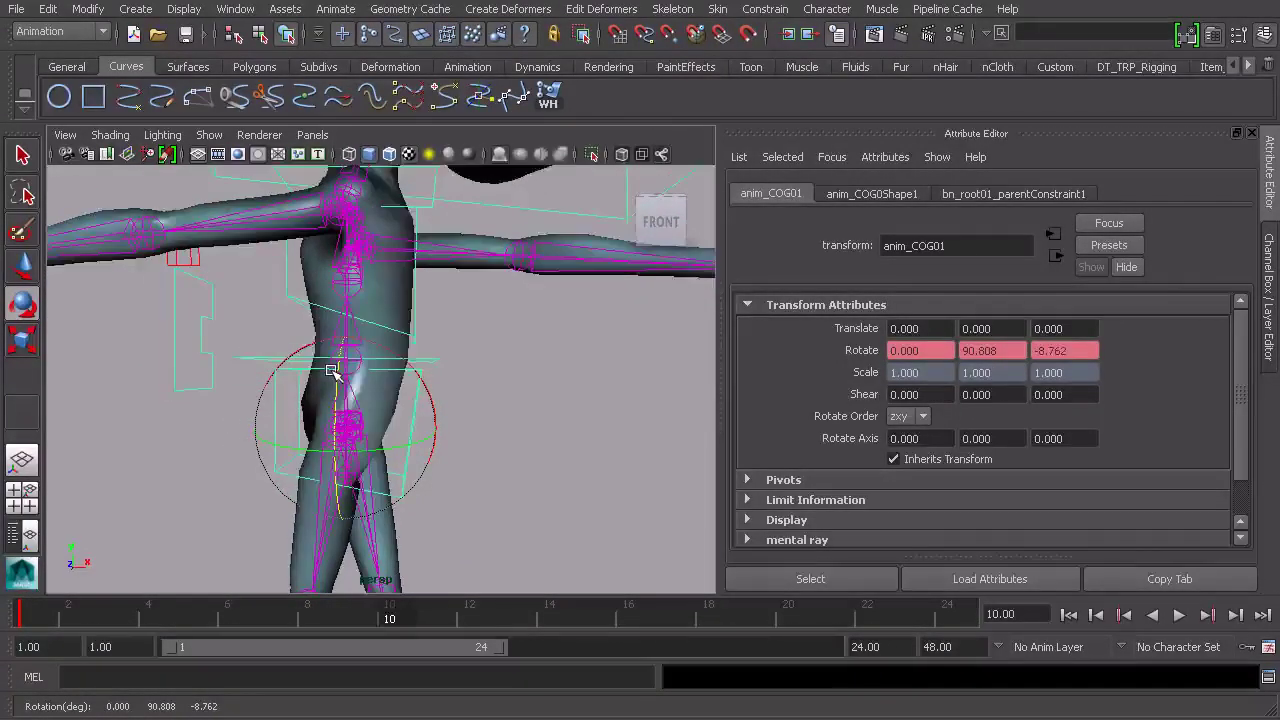
pyautogui.hotkey('ctrl', 'z')
pyautogui.hotkey('ctrl', 'z')
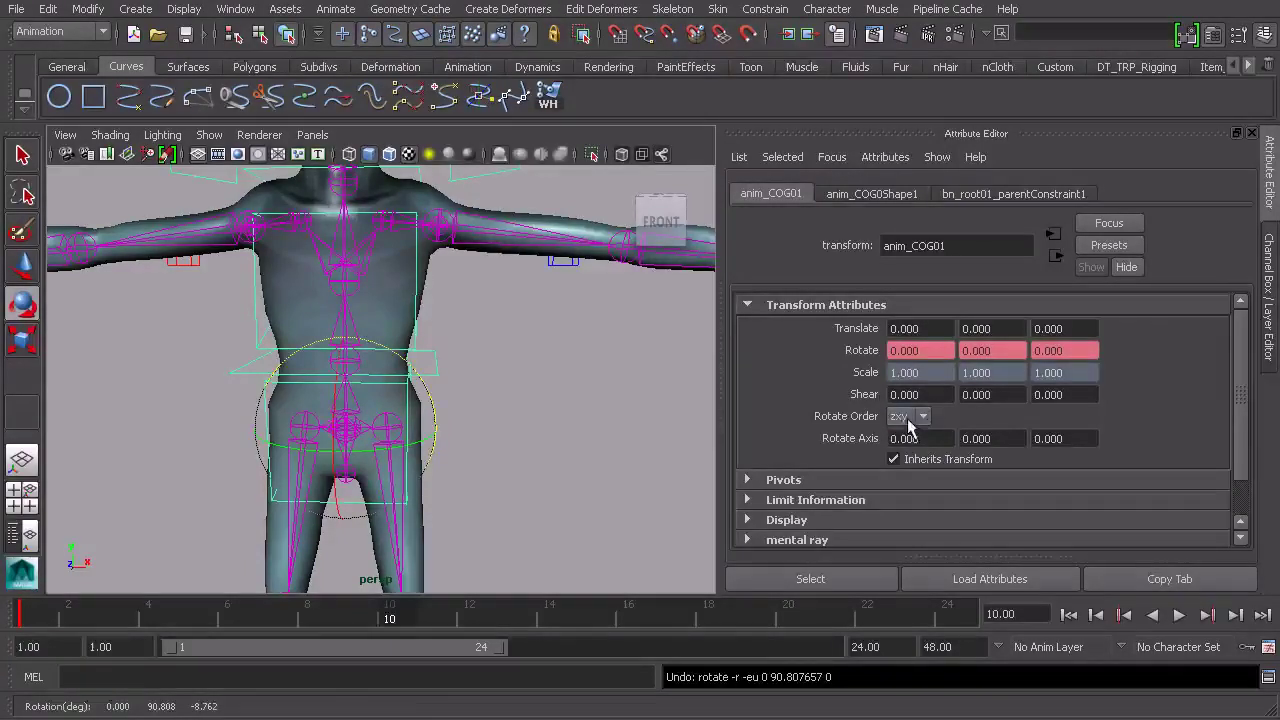
# Step: Try rotating the COG control about 41 degrees in Y and, separately, about -32 degrees in X, undoing each rotation
pyautogui.moveTo(371, 451); pyautogui.dragTo(394, 430)
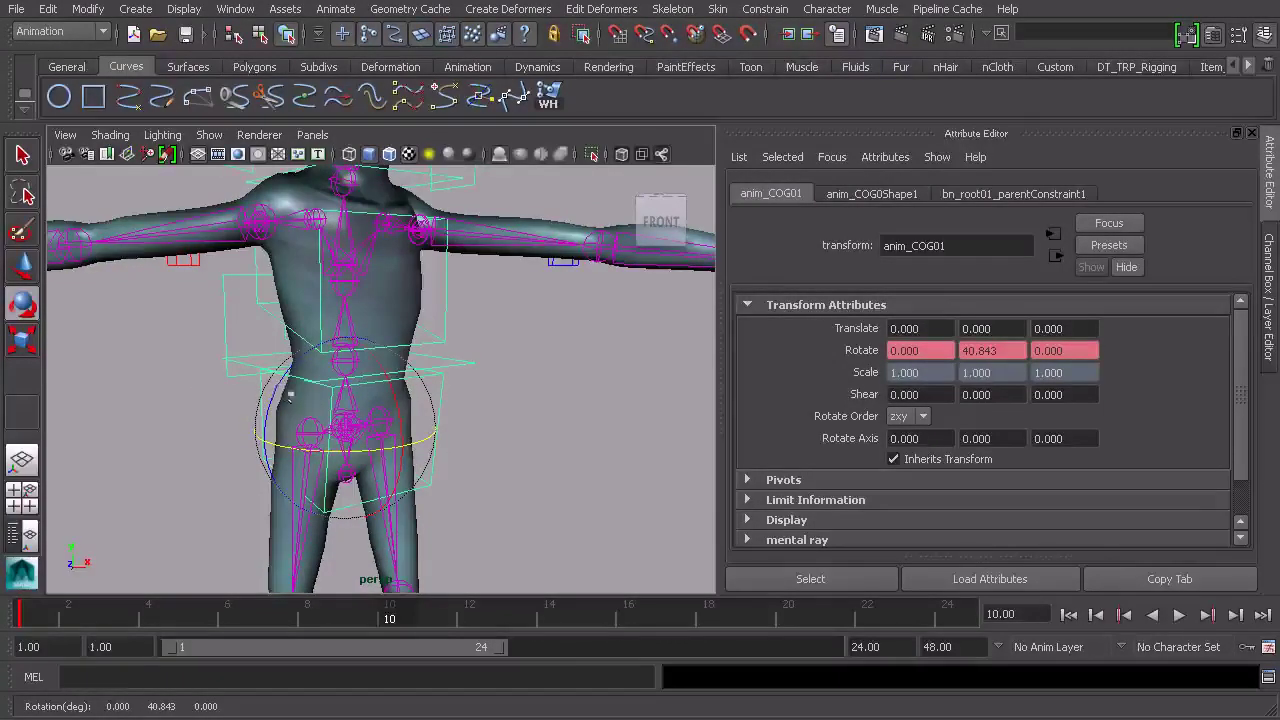
pyautogui.hotkey('ctrl', 'z')
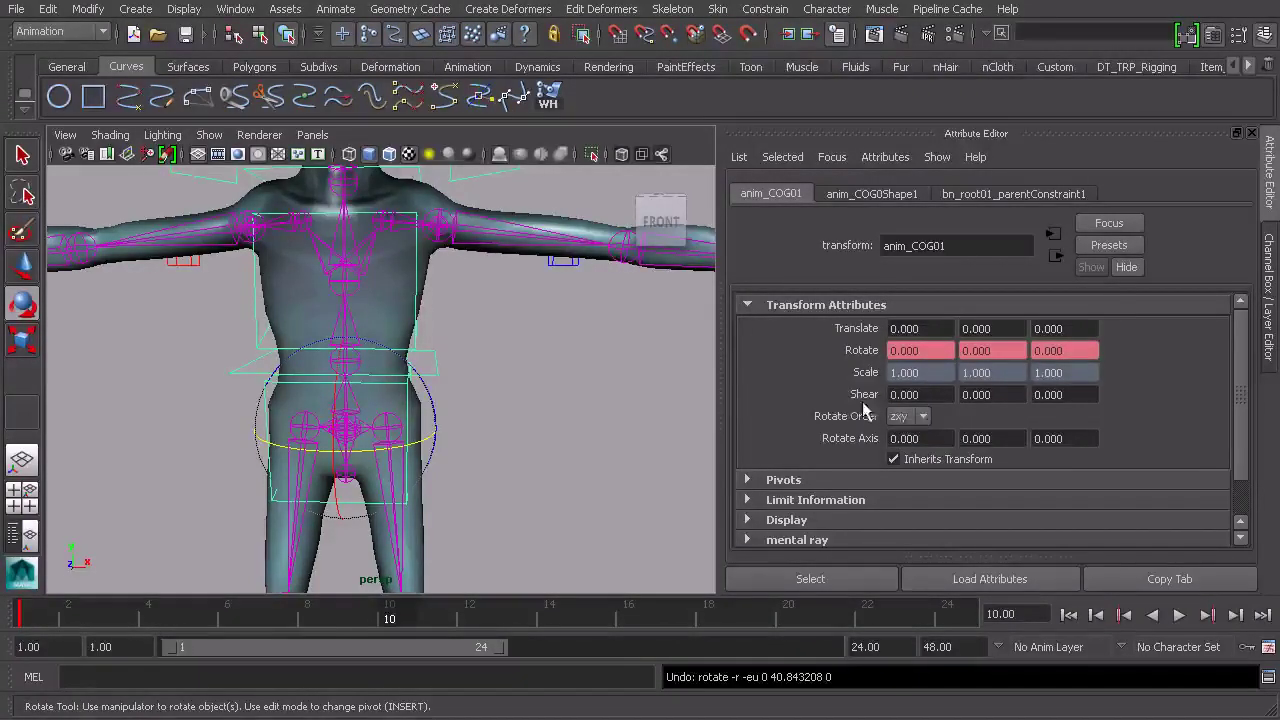
pyautogui.moveTo(340, 377); pyautogui.dragTo(326, 345)
pyautogui.hotkey('ctrl', 'z')
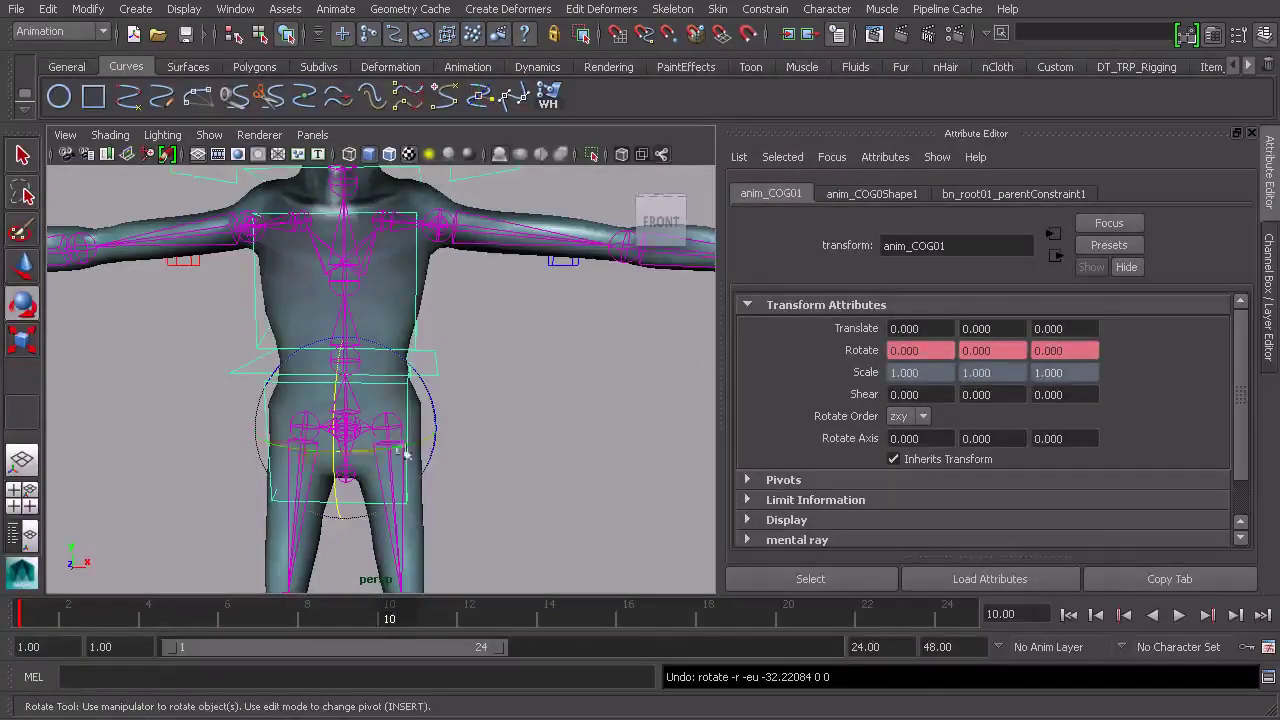
# Step: Test Y rotations of about 71 and 67 degrees on the COG control, undoing each, and reselect zxy as its rotate order
pyautogui.moveTo(280, 449); pyautogui.dragTo(392, 480)
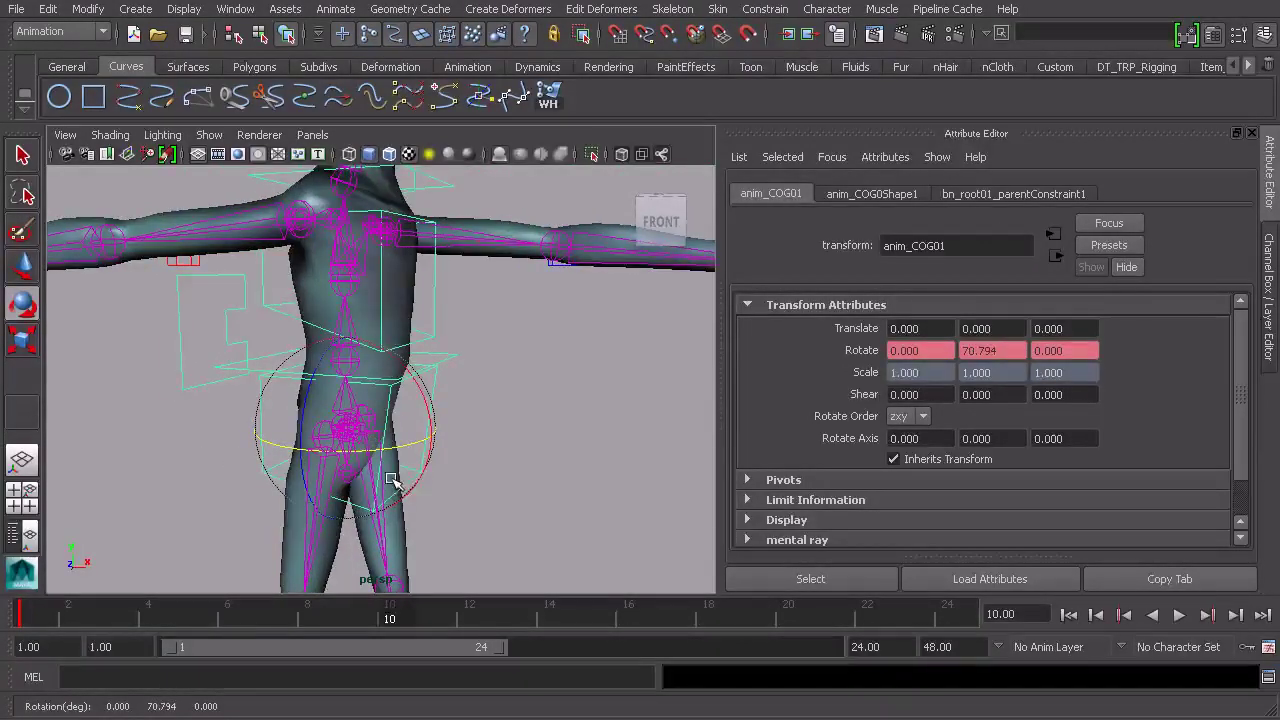
pyautogui.hotkey('ctrl', 'z')
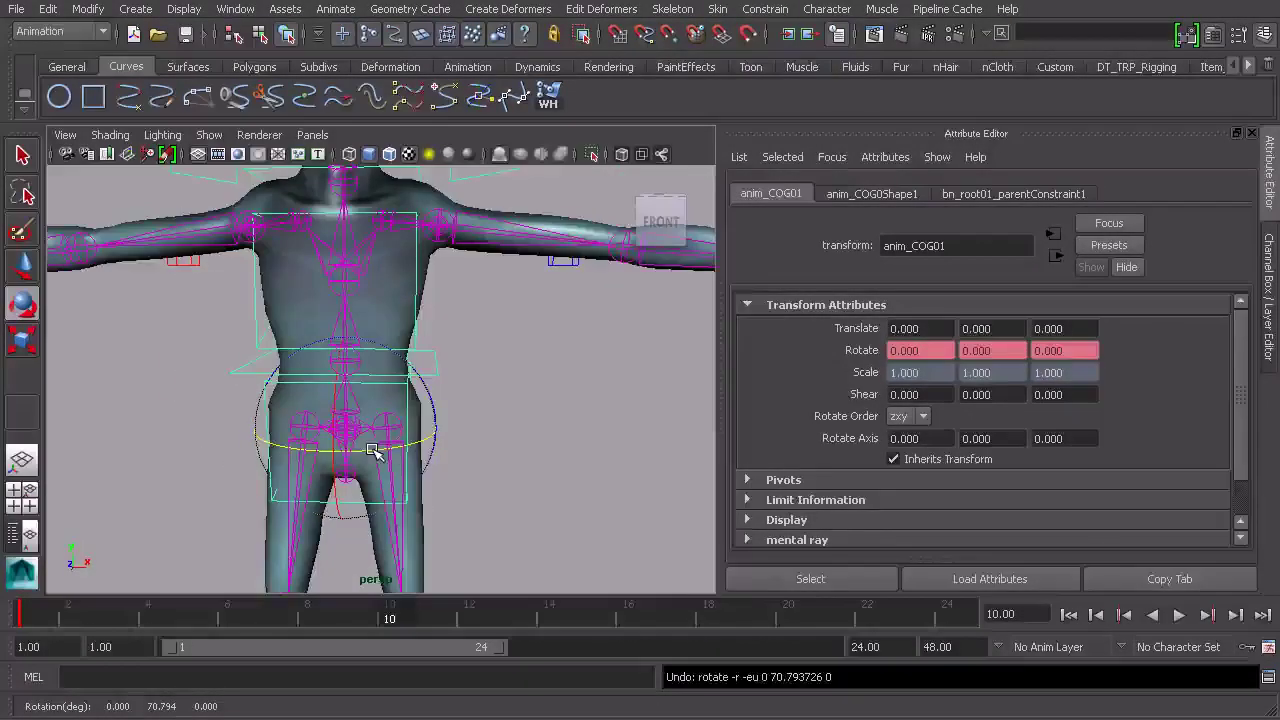
pyautogui.moveTo(277, 443); pyautogui.dragTo(385, 462)
pyautogui.hotkey('ctrl', 'z')
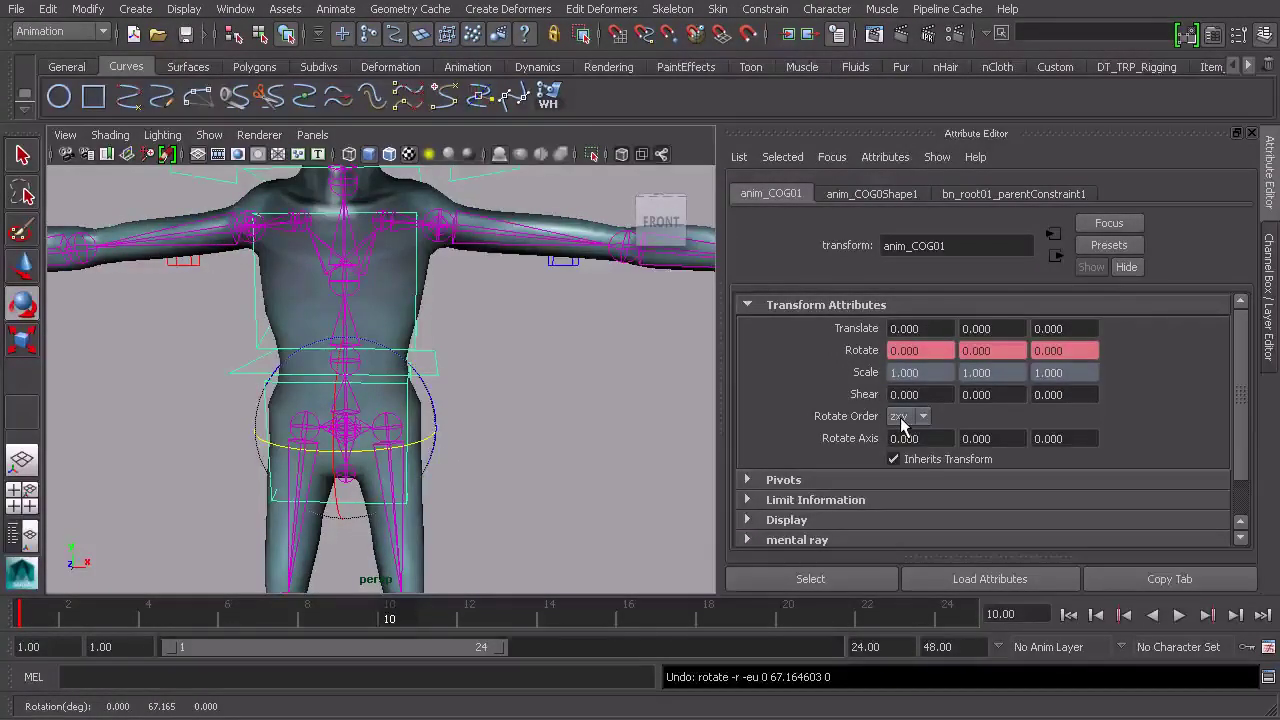
pyautogui.click(901, 424)
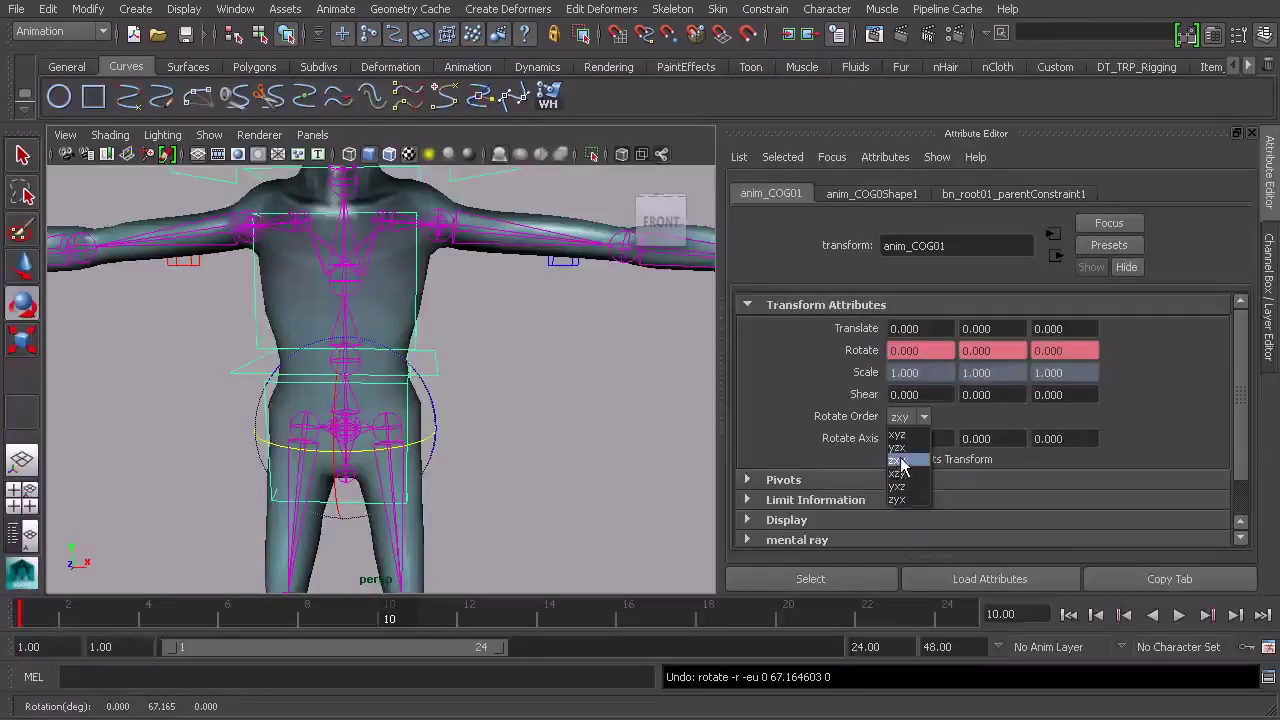
pyautogui.click(901, 461)
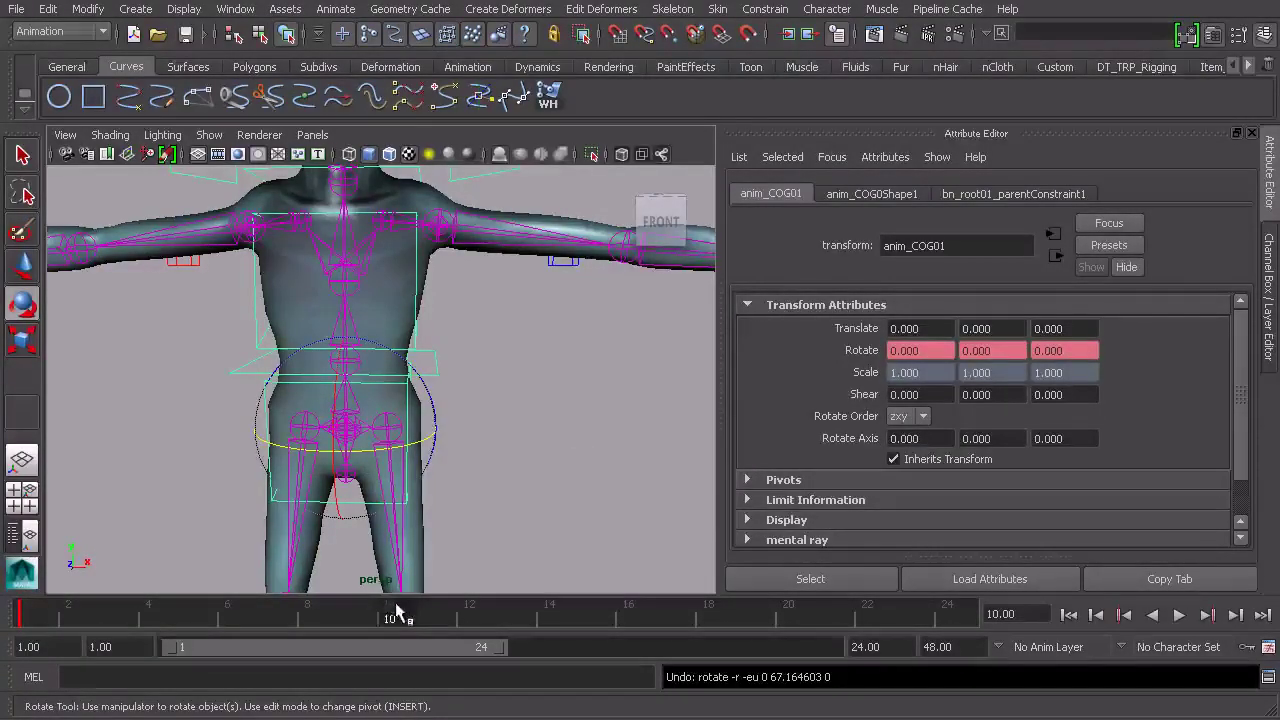
# Step: Rotate the COG control about 77.5 degrees in Y and key its rotation at frame 10
pyautogui.click(370, 406)
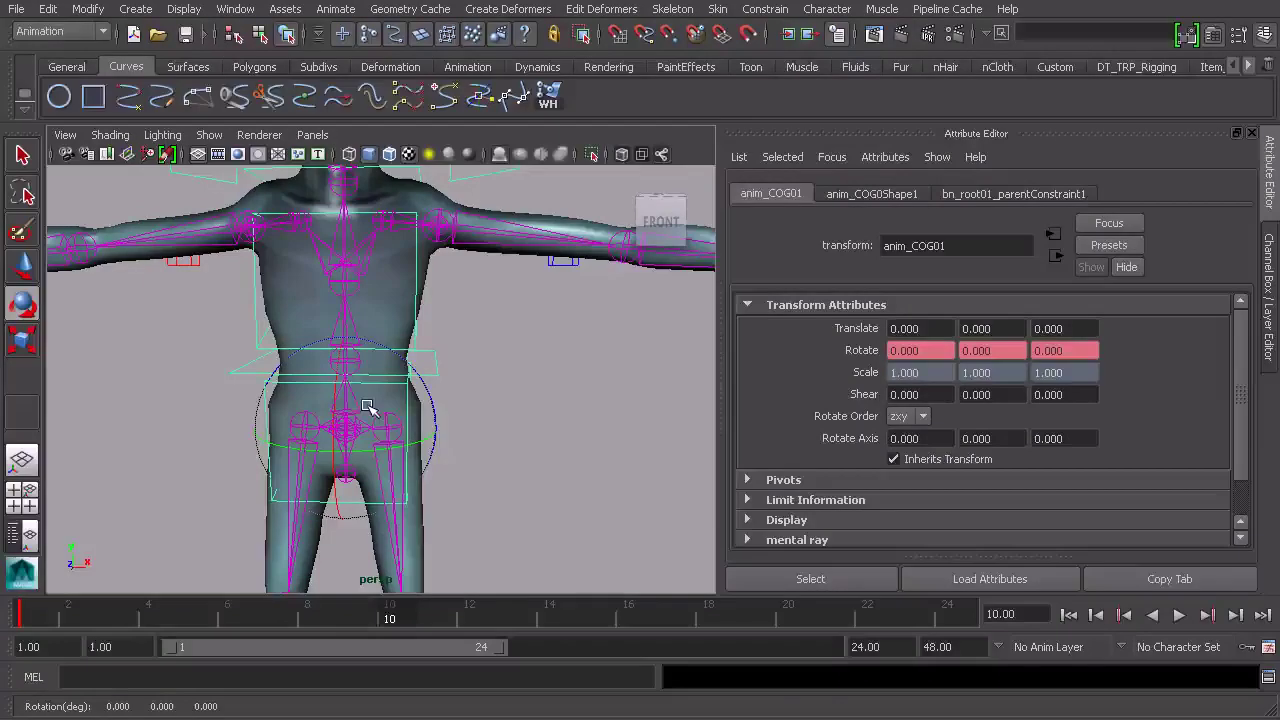
pyautogui.moveTo(372, 402); pyautogui.dragTo(337, 397)
pyautogui.moveTo(295, 462); pyautogui.dragTo(405, 462)
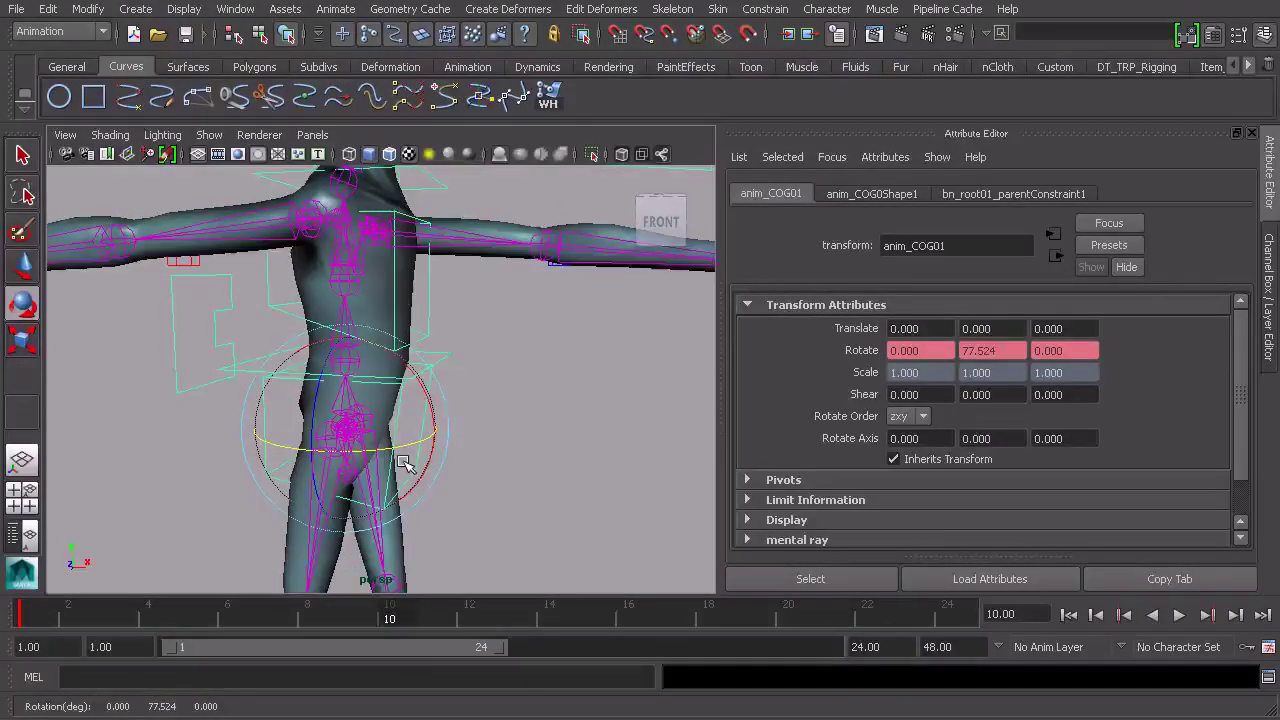
pyautogui.hotkey('shift', 'e')
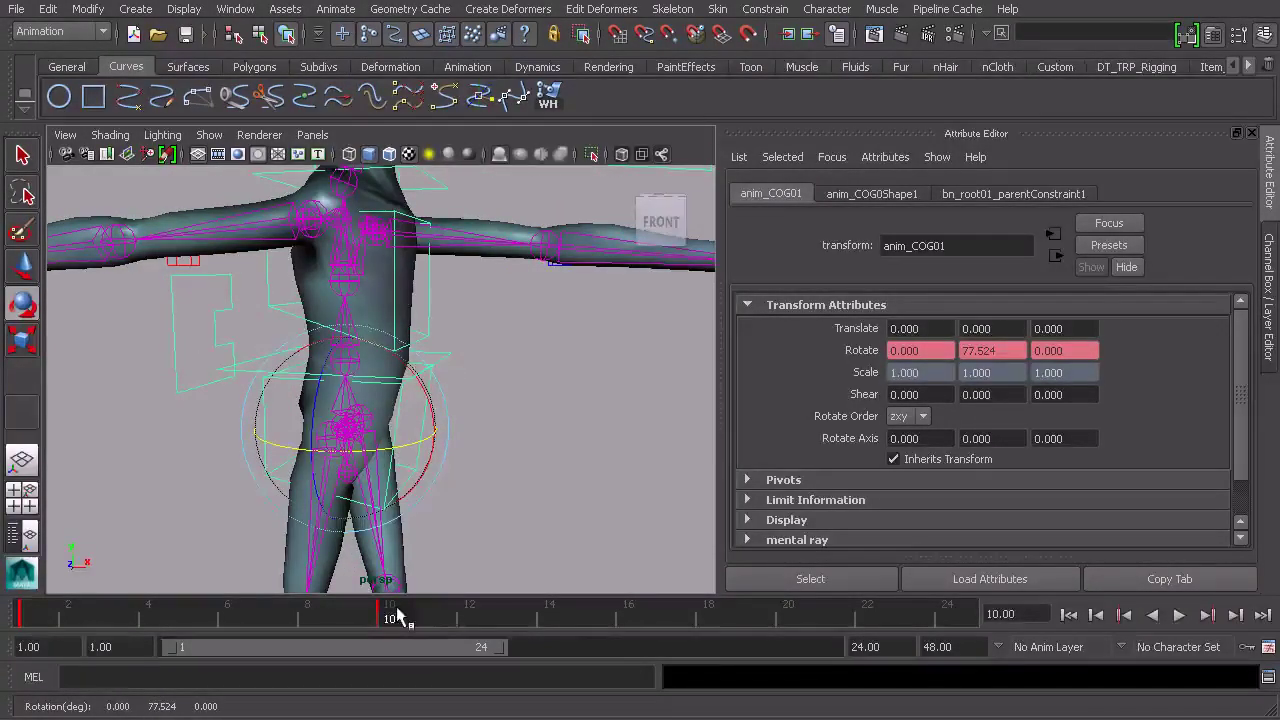
# Step: At frame 20, rotate the COG control about -42 degrees in Z to create the second keyed pose
pyautogui.hotkey('alt', 'v')
pyautogui.hotkey('alt', 'v')
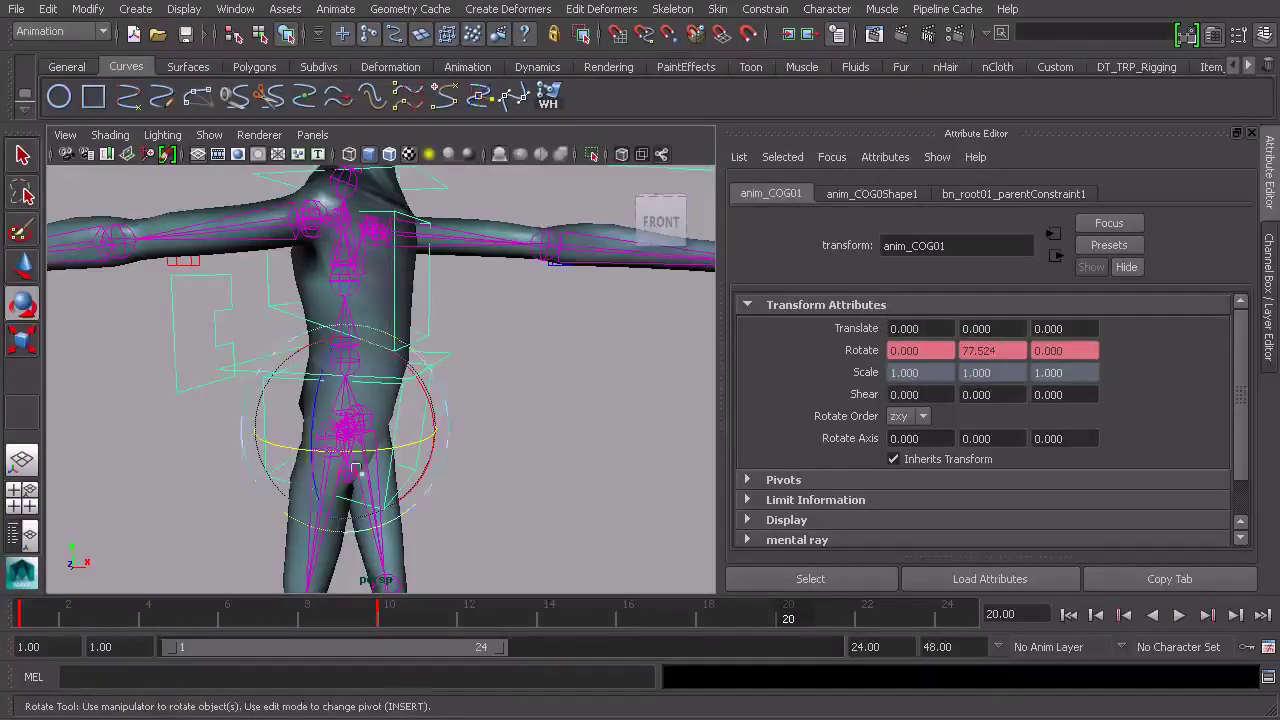
pyautogui.moveTo(314, 400); pyautogui.dragTo(338, 348)
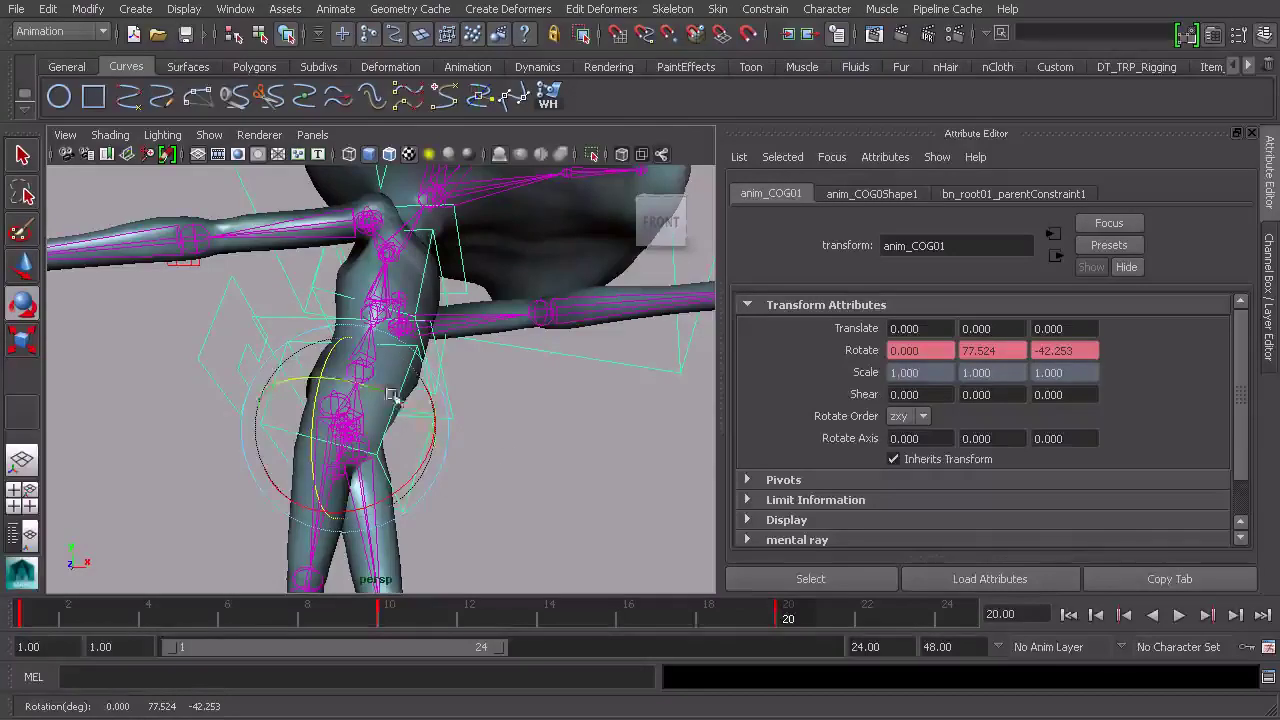
# Step: Play and scrub the animation to examine how the COG control interpolates with the zxy rotate order, finishing at frame 1
pyautogui.hotkey('alt', 'v')
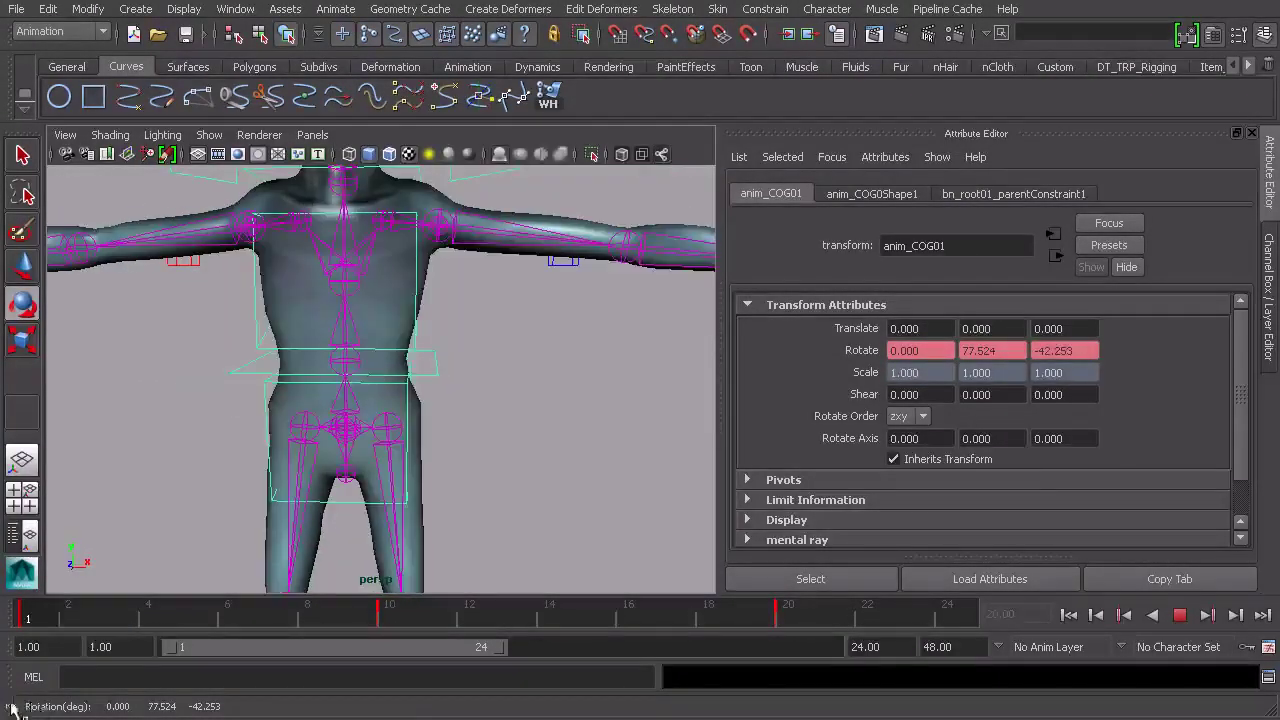
pyautogui.click(29, 614)
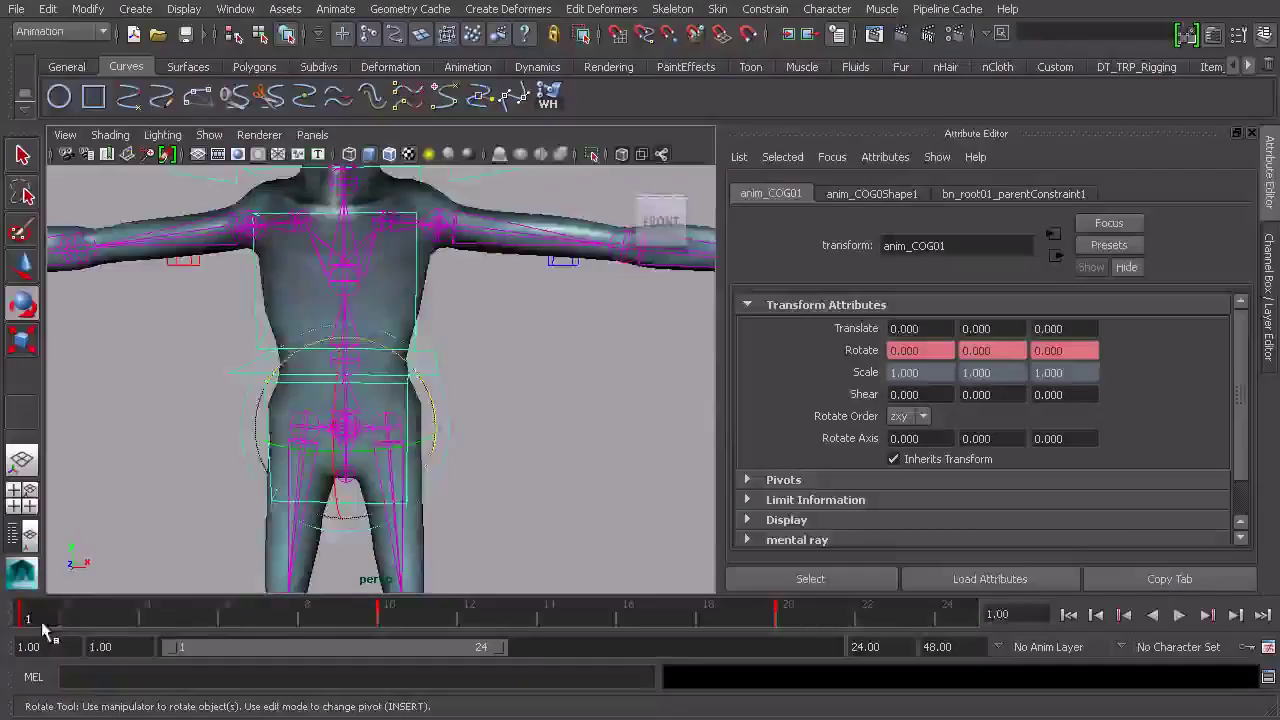
pyautogui.hotkey('alt', 'v')
pyautogui.moveTo(270, 622)
pyautogui.mouseDown()
pyautogui.moveTo(782, 640)
pyautogui.moveTo(441, 625)
pyautogui.moveTo(167, 647)
pyautogui.mouseUp()
pyautogui.hotkey('alt', 'v')
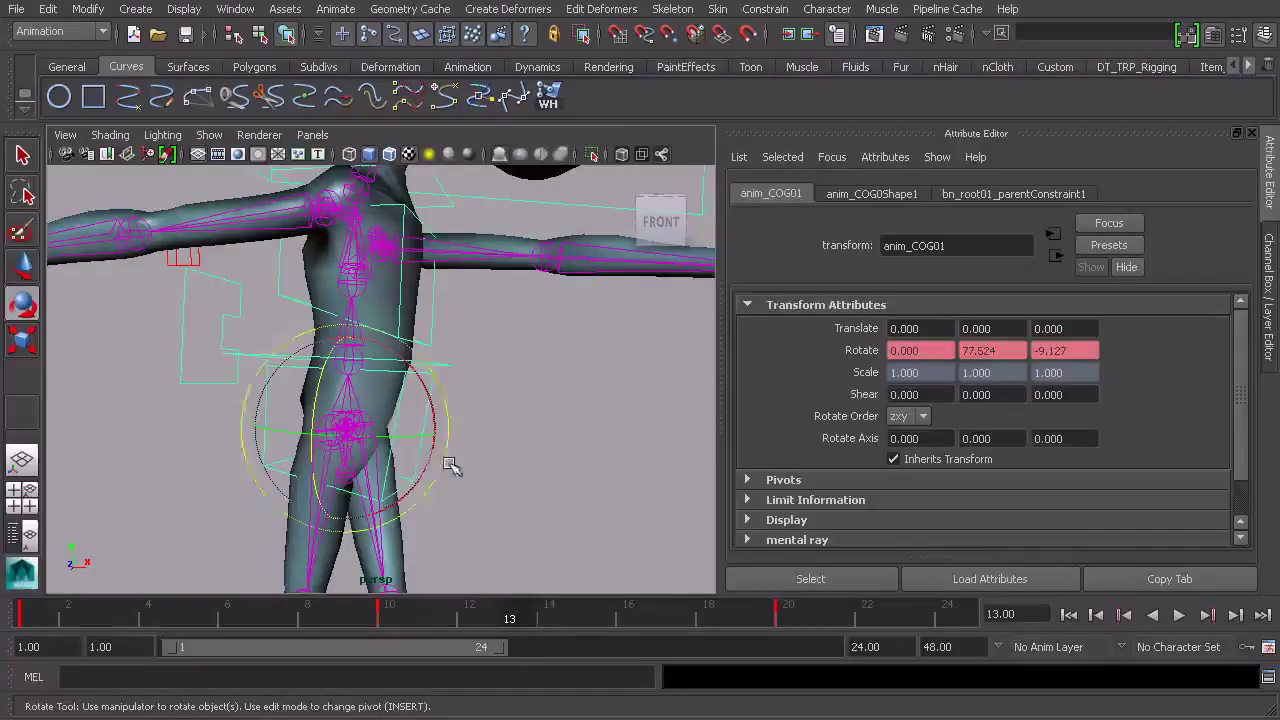
pyautogui.moveTo(518, 620); pyautogui.dragTo(29, 616)
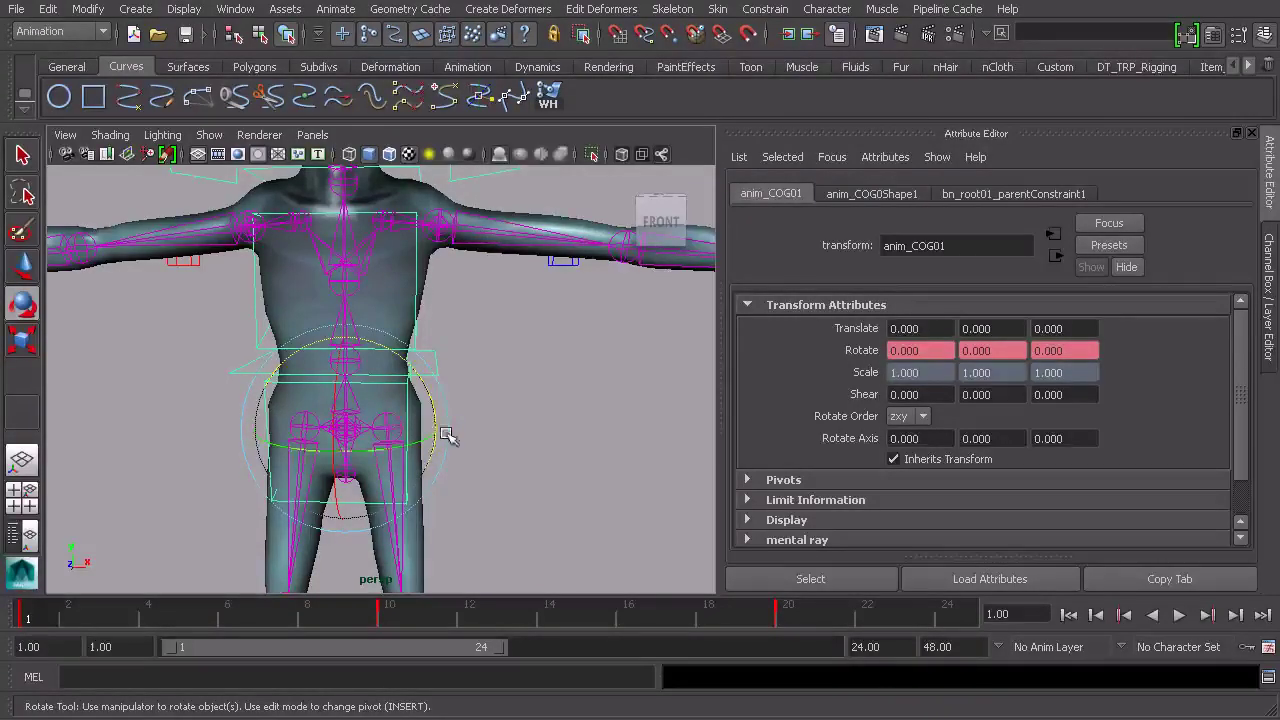
# Step: Set the rotate order of the chest control and the back control to zxy
pyautogui.click(415, 311)
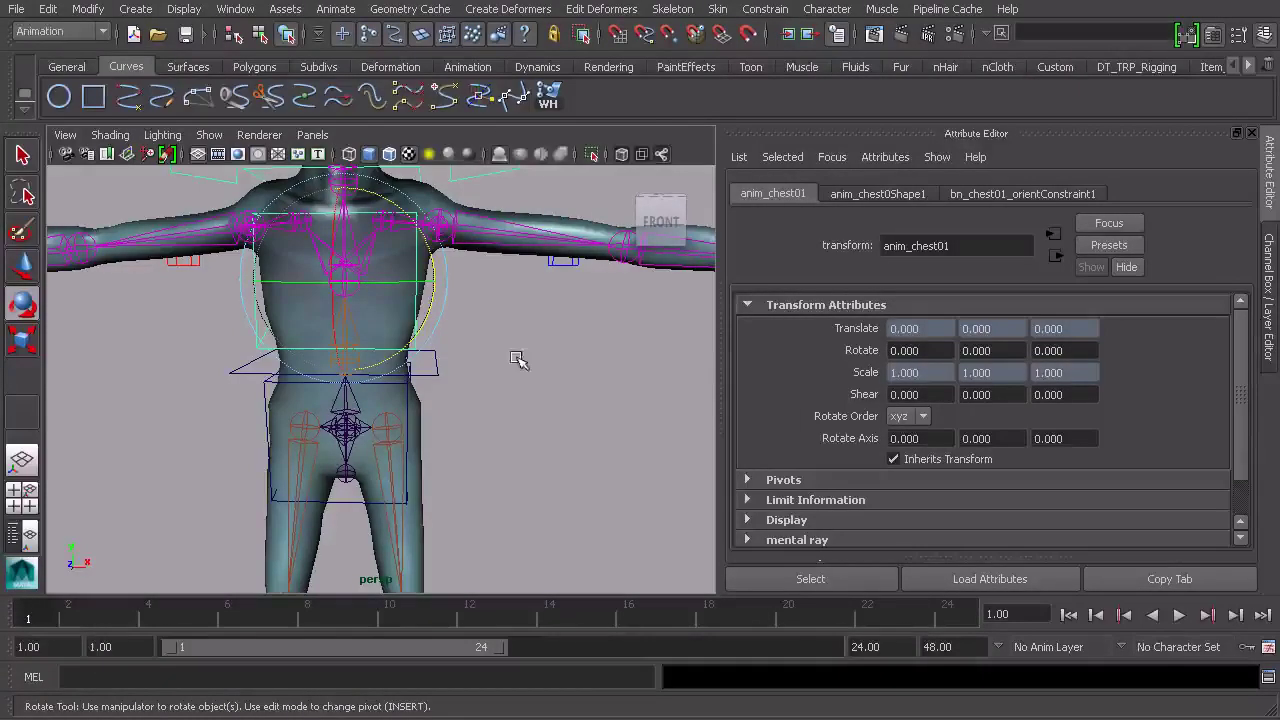
pyautogui.click(919, 418)
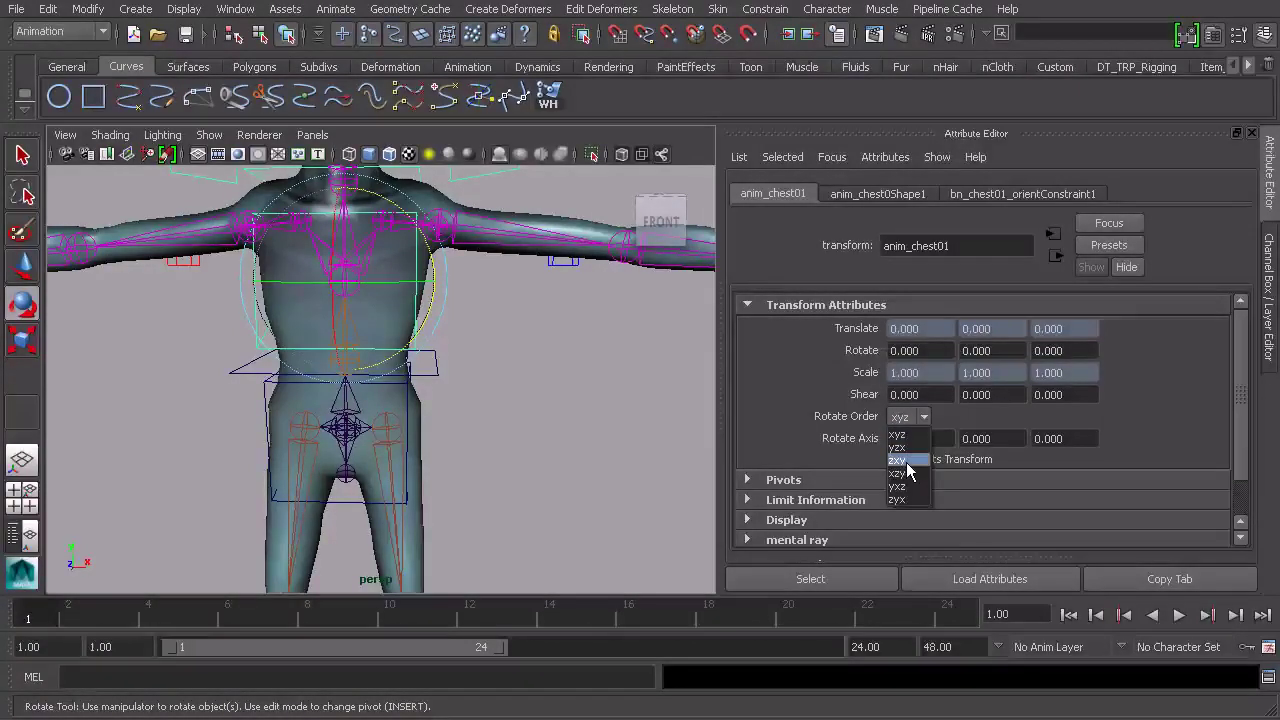
pyautogui.click(906, 462)
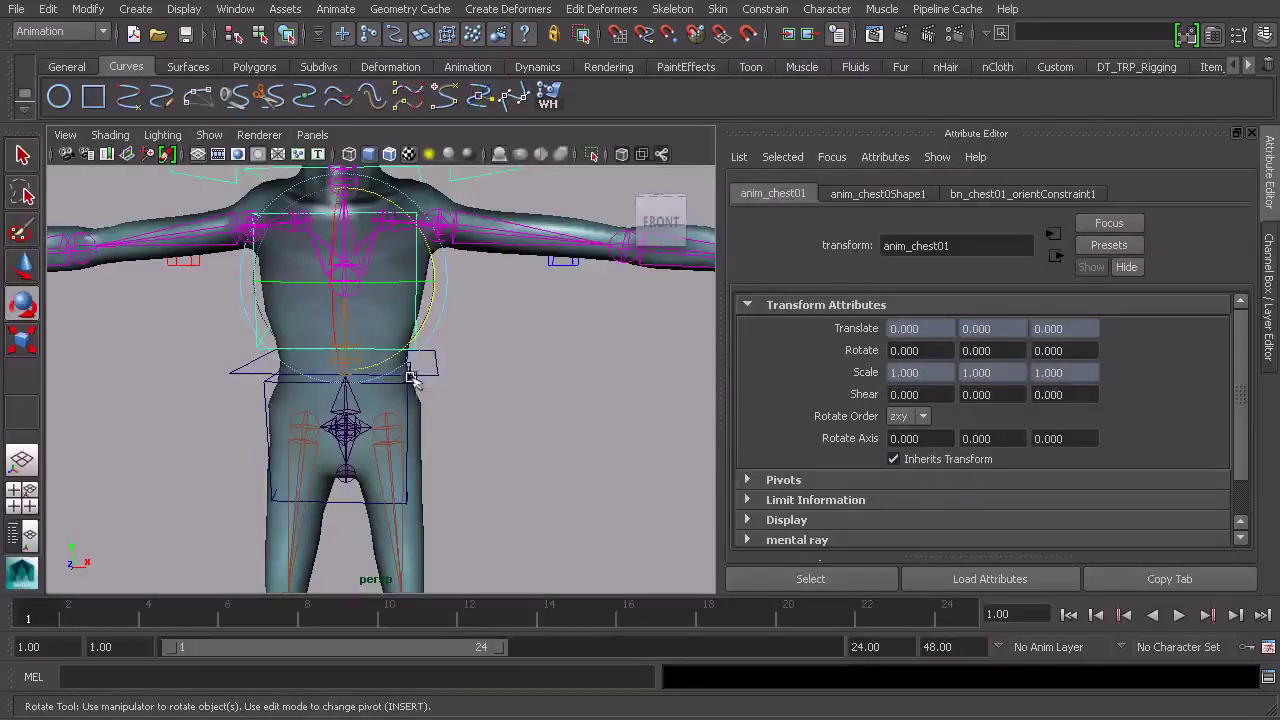
pyautogui.click(440, 370)
pyautogui.click(912, 416)
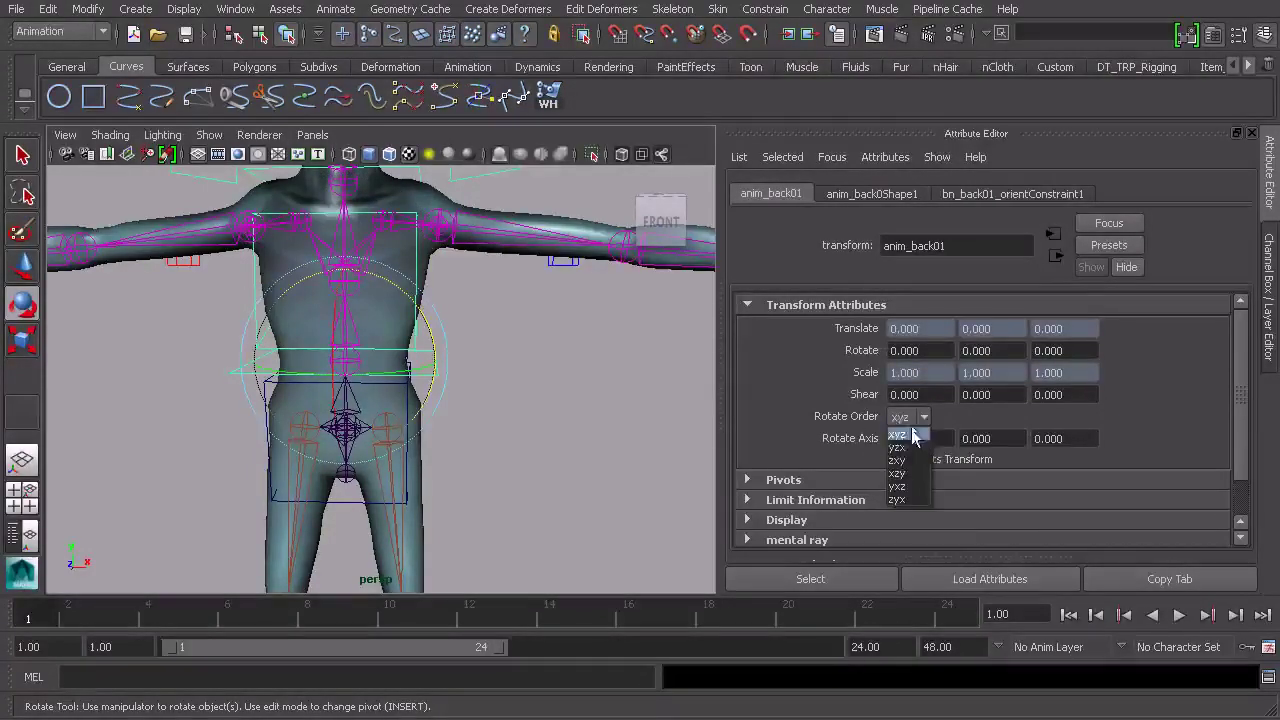
pyautogui.click(906, 462)
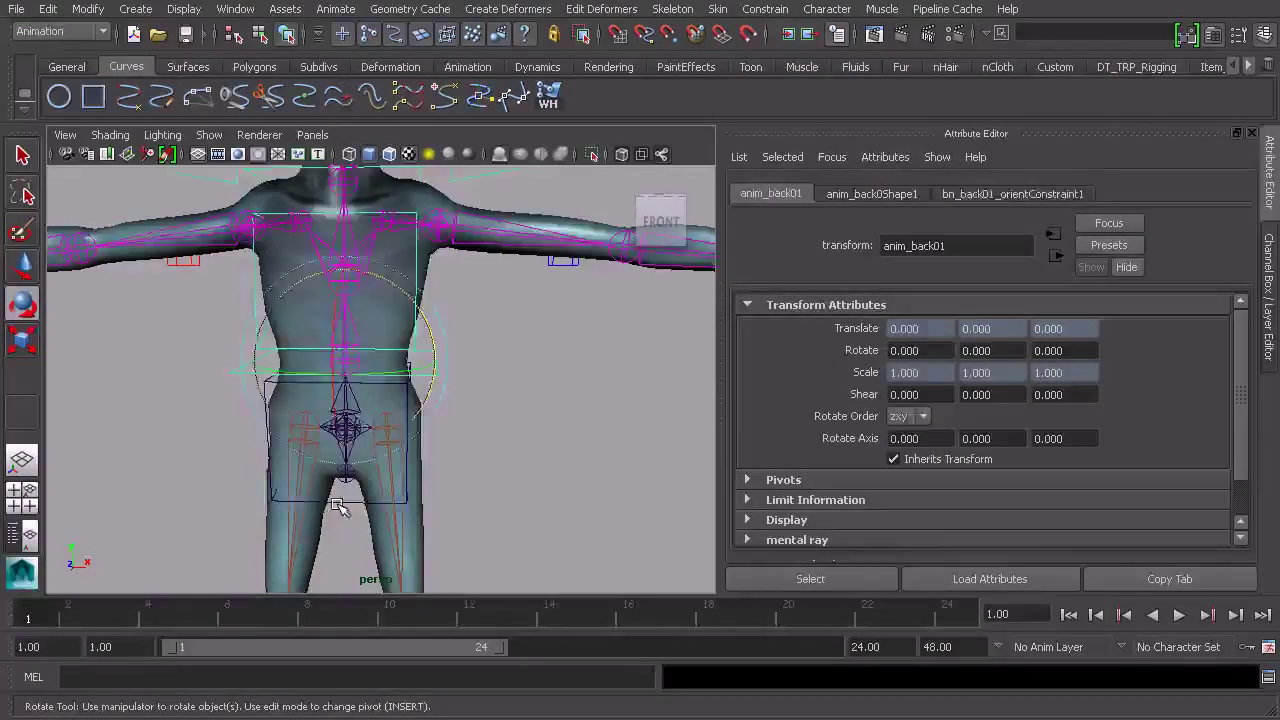
# Step: Set the pelvis control's rotate order to zxy
pyautogui.click(338, 507)
pyautogui.click(914, 416)
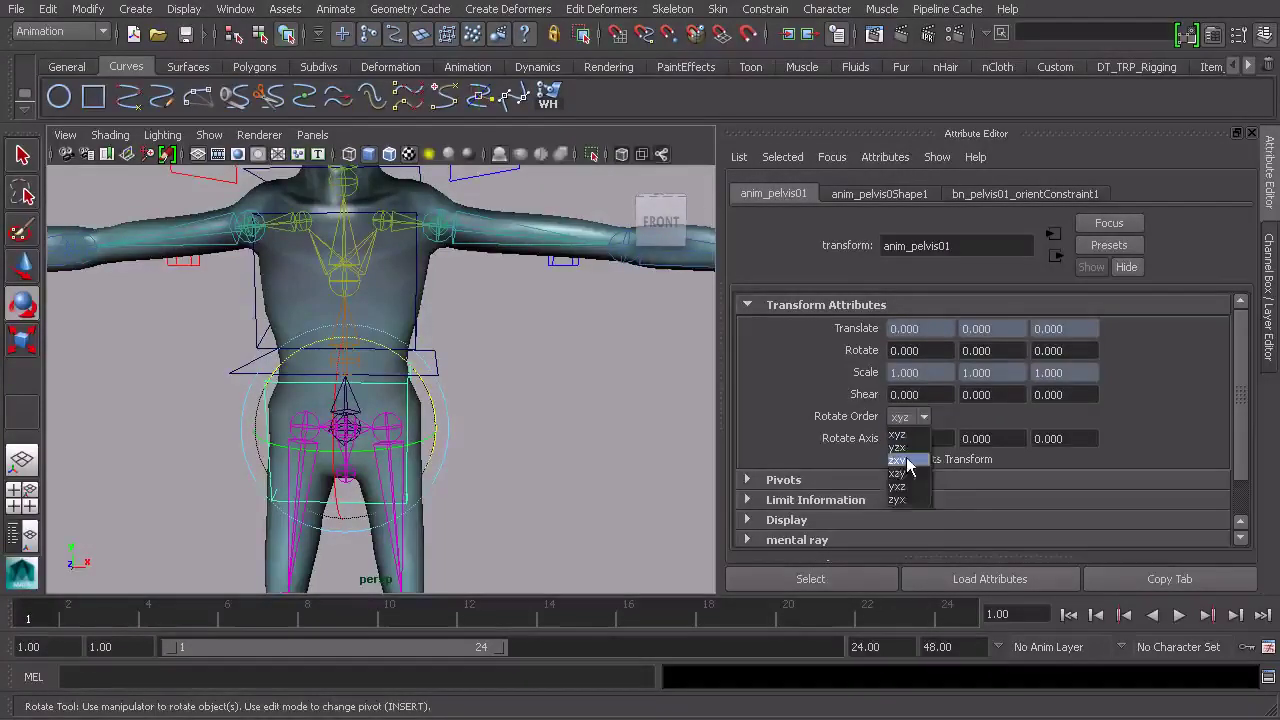
pyautogui.click(906, 462)
# Step: Examine the arm and leg controls around the rig, checking the left arm control's rotate order
pyautogui.scroll(-5, 527, 355)
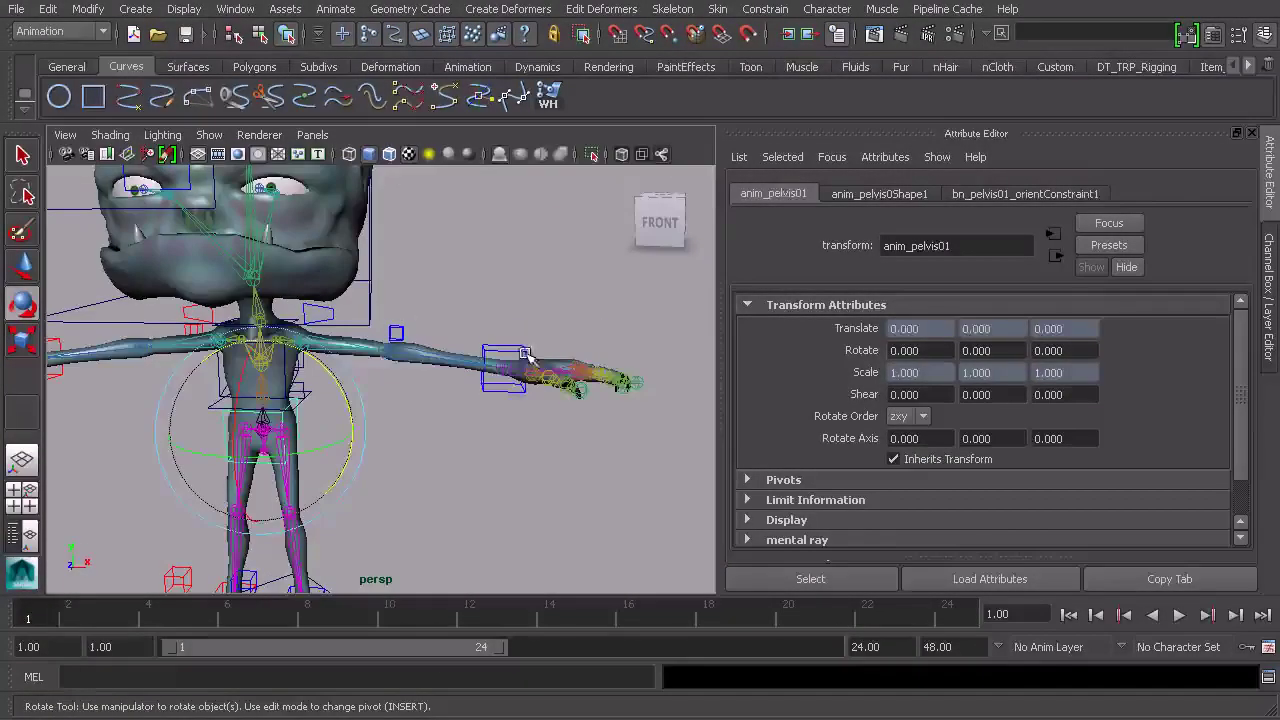
pyautogui.click(527, 355)
pyautogui.keyDown('alt'); pyautogui.moveTo(387, 380); pyautogui.dragTo(457, 340, button='middle'); pyautogui.keyUp('alt')
pyautogui.keyDown('alt'); pyautogui.moveTo(457, 423); pyautogui.dragTo(438, 330); pyautogui.keyUp('alt')
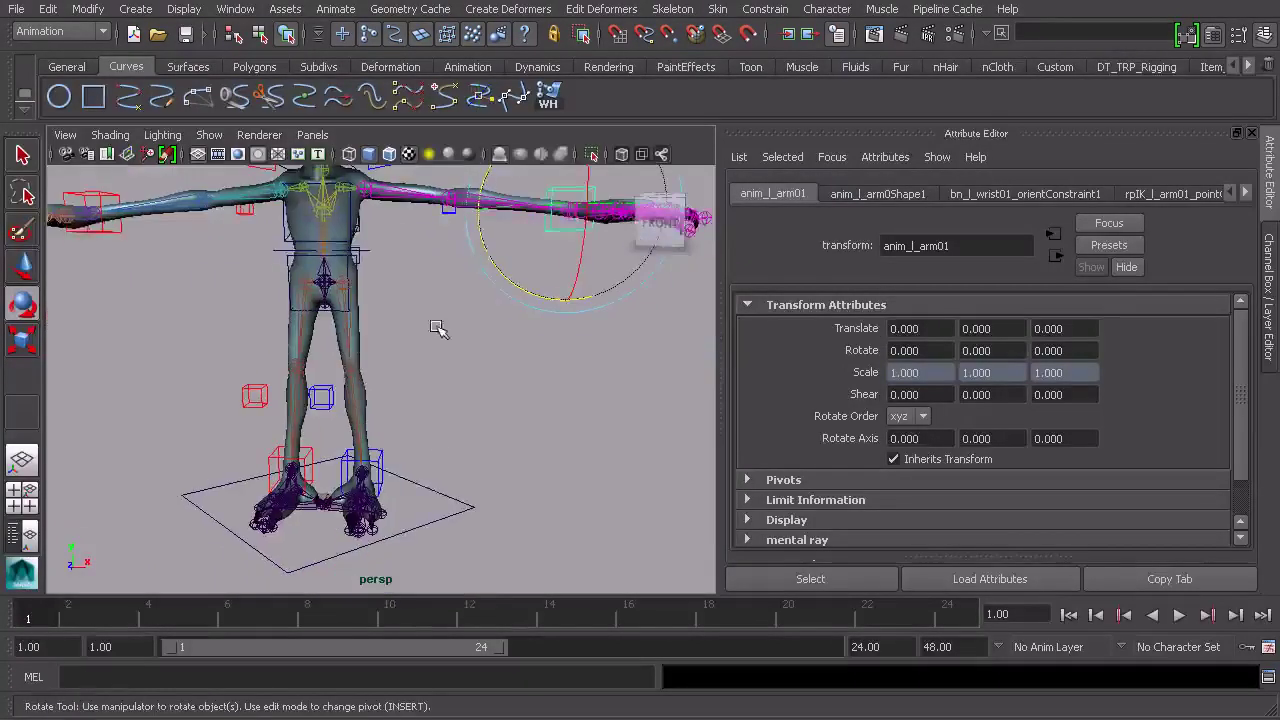
pyautogui.click(380, 462)
pyautogui.click(230, 444)
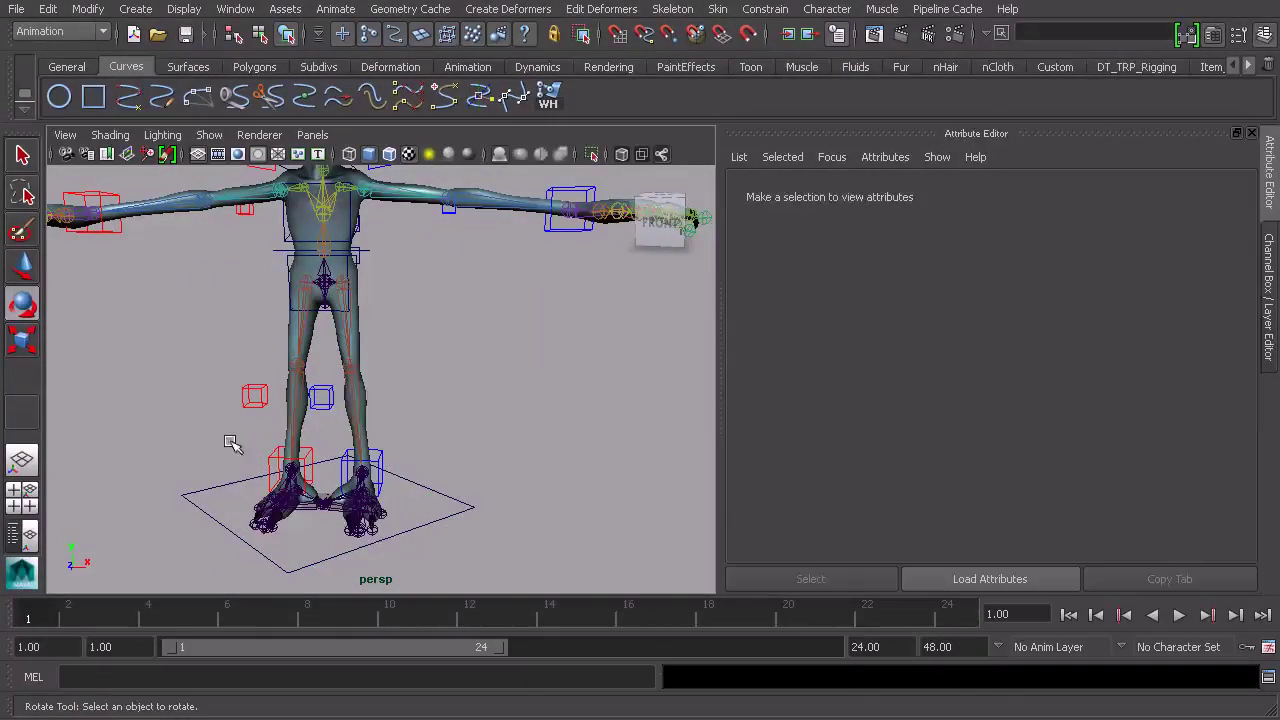
pyautogui.keyDown('alt'); pyautogui.moveTo(480, 308); pyautogui.dragTo(400, 287); pyautogui.keyUp('alt')
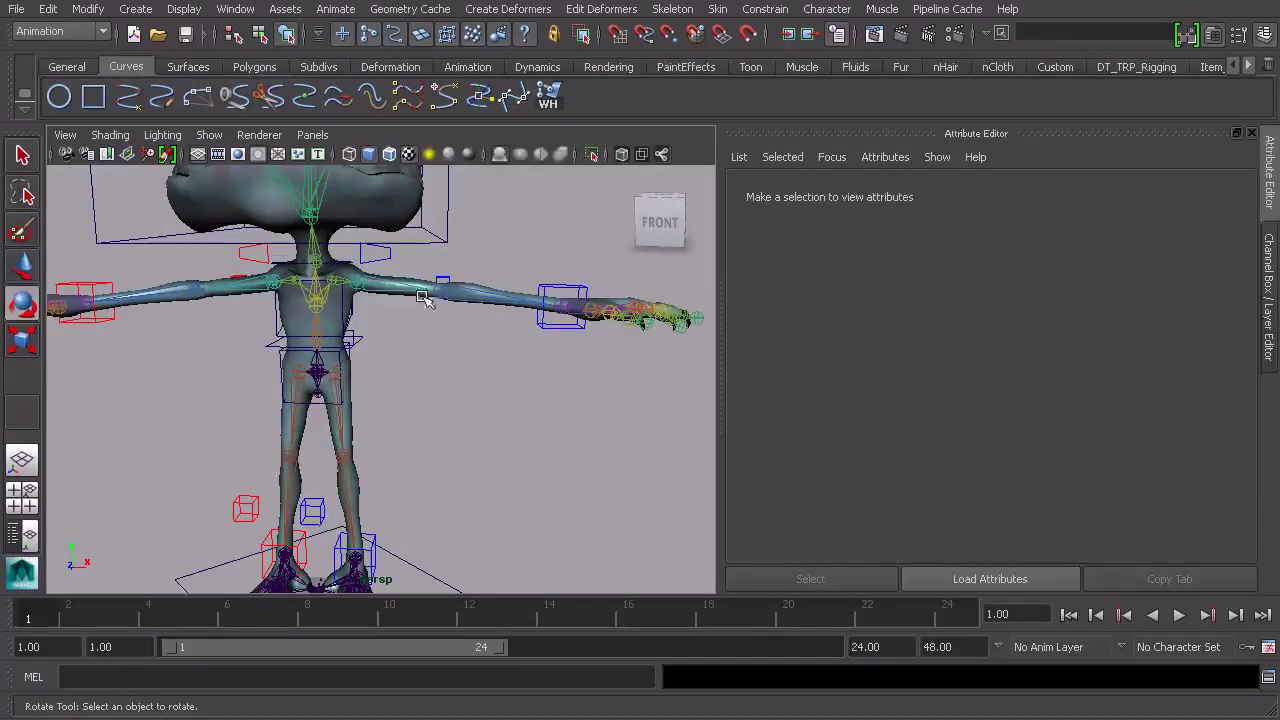
pyautogui.click(556, 333)
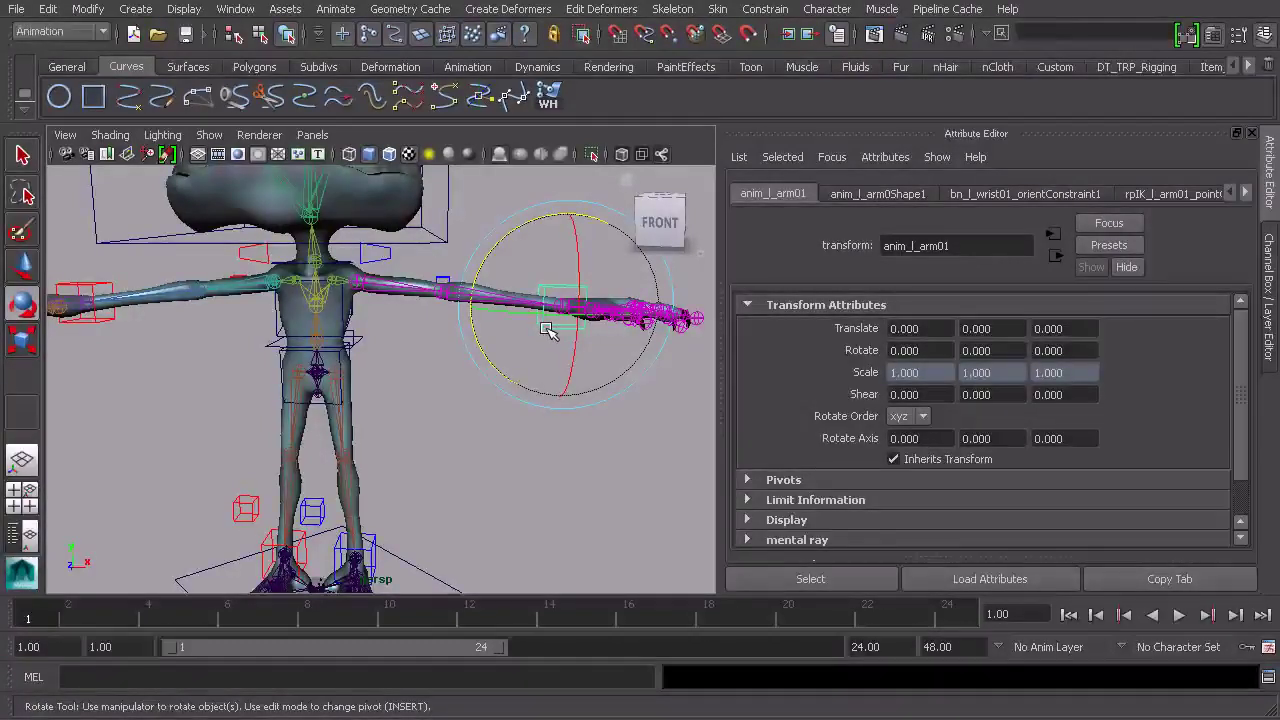
pyautogui.keyDown('alt'); pyautogui.moveTo(480, 365); pyautogui.dragTo(499, 382, button='middle'); pyautogui.keyUp('alt')
pyautogui.keyDown('alt'); pyautogui.moveTo(499, 382); pyautogui.dragTo(473, 388); pyautogui.keyUp('alt')
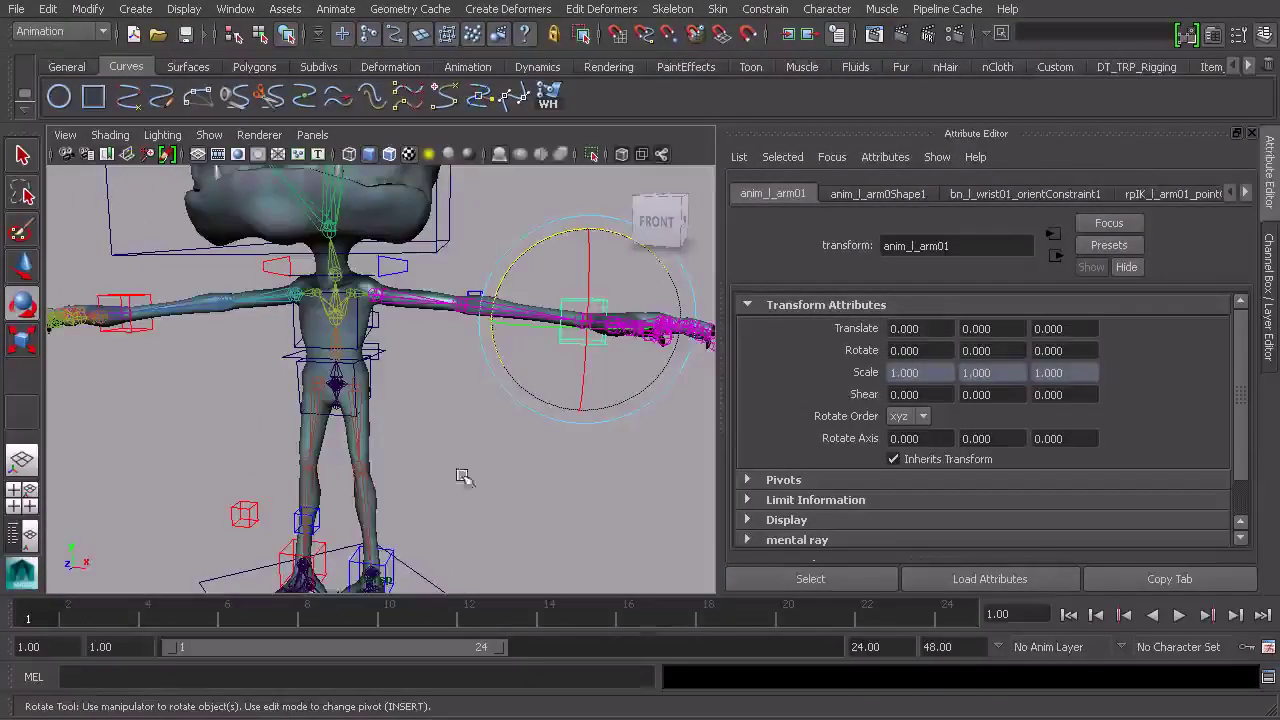
# Step: Set the rotate order of the left leg control and the right leg control to zxy
pyautogui.click(389, 556)
pyautogui.click(908, 416)
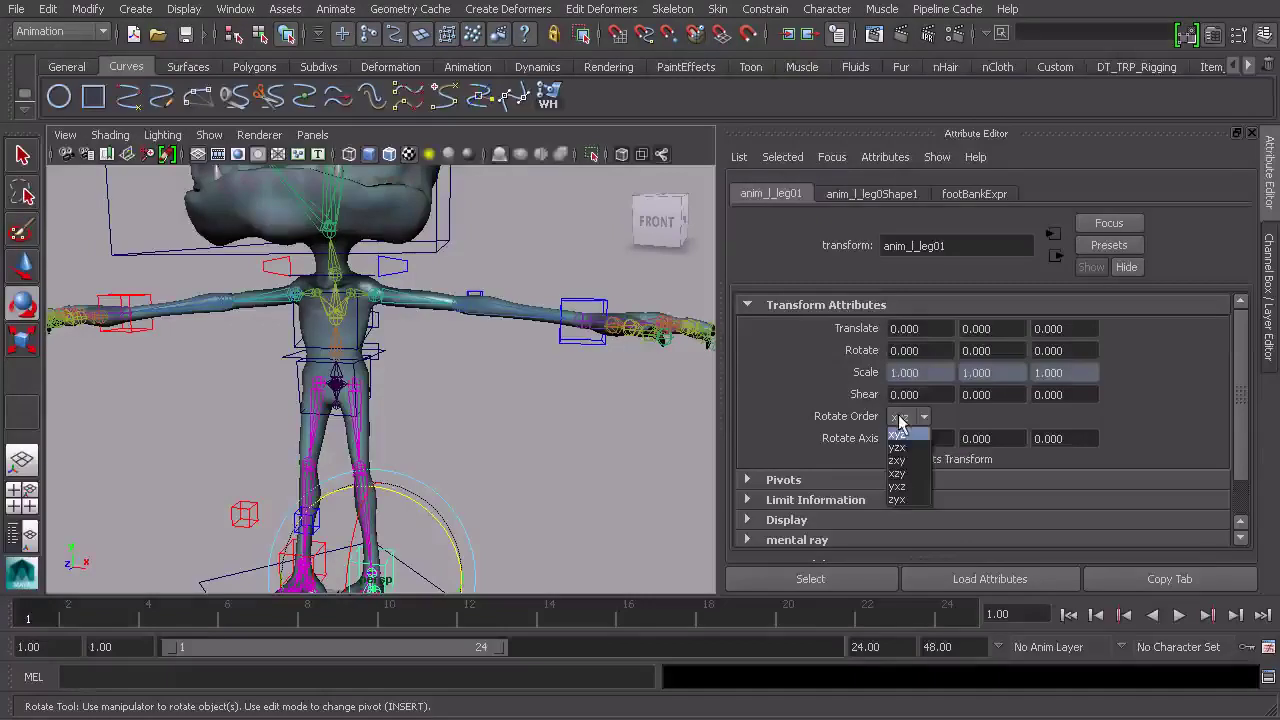
pyautogui.click(898, 464)
pyautogui.keyDown('alt'); pyautogui.moveTo(510, 475); pyautogui.dragTo(528, 391, button='middle'); pyautogui.keyUp('alt')
pyautogui.click(569, 387)
pyautogui.click(343, 485)
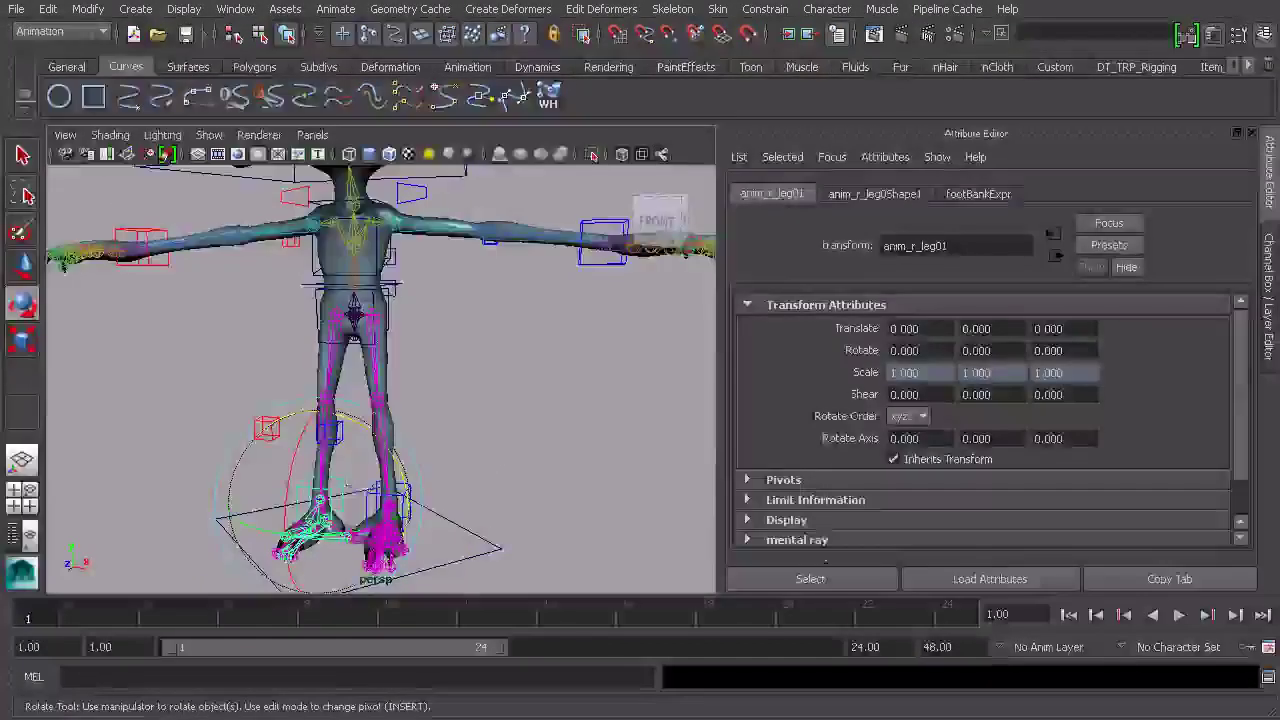
pyautogui.click(910, 416)
pyautogui.click(909, 462)
# Step: Set the right arm control's rotate order to zxy
pyautogui.keyDown('alt'); pyautogui.moveTo(250, 343); pyautogui.dragTo(302, 371, button='middle'); pyautogui.keyUp('alt')
pyautogui.click(207, 252)
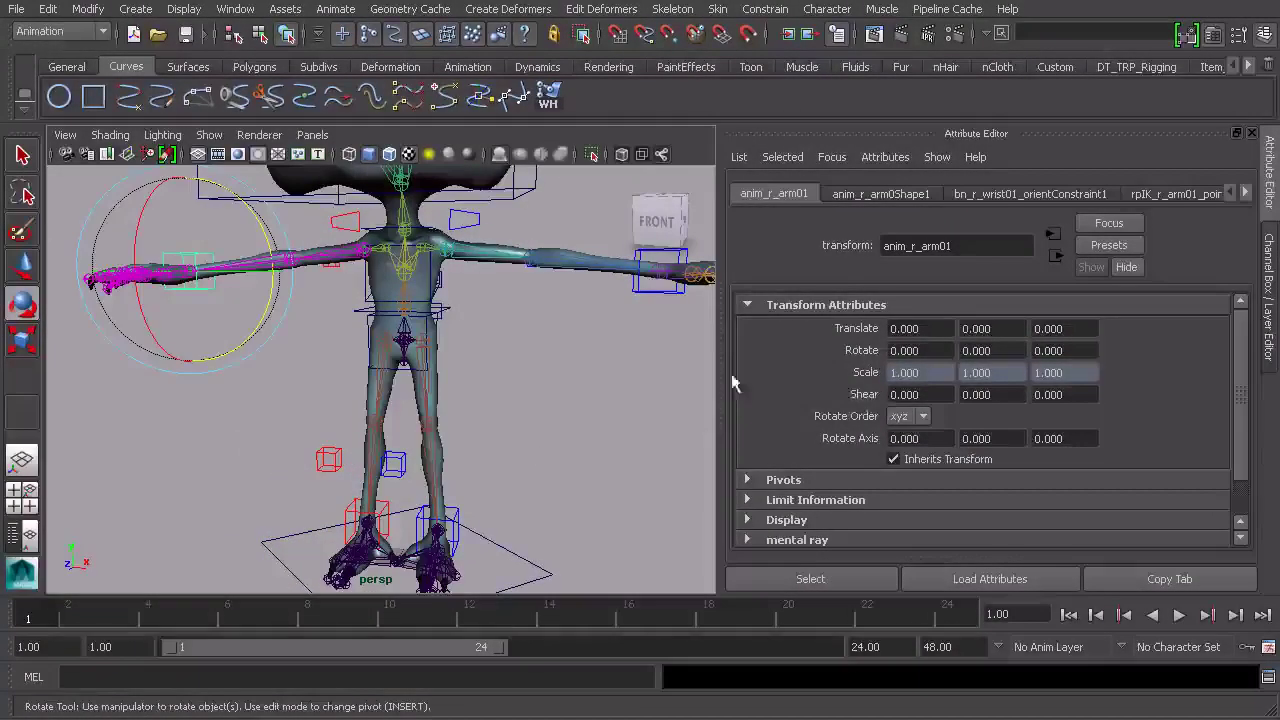
pyautogui.click(910, 416)
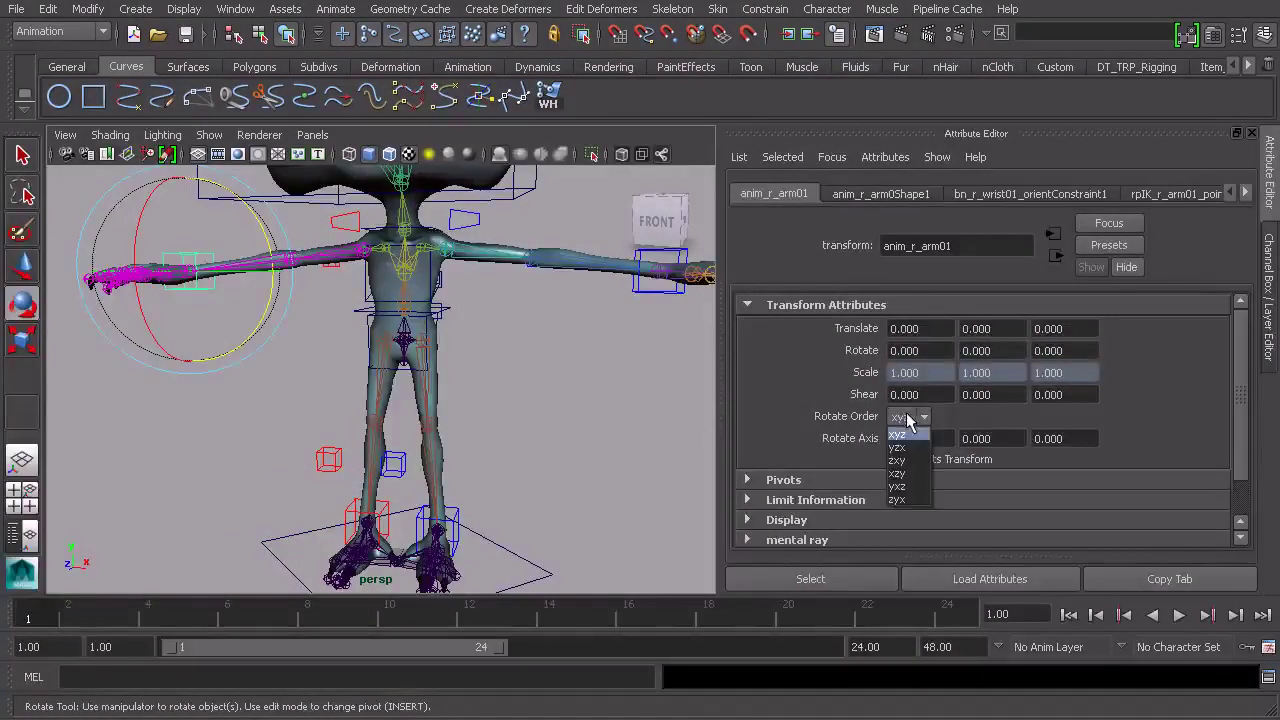
pyautogui.click(907, 462)
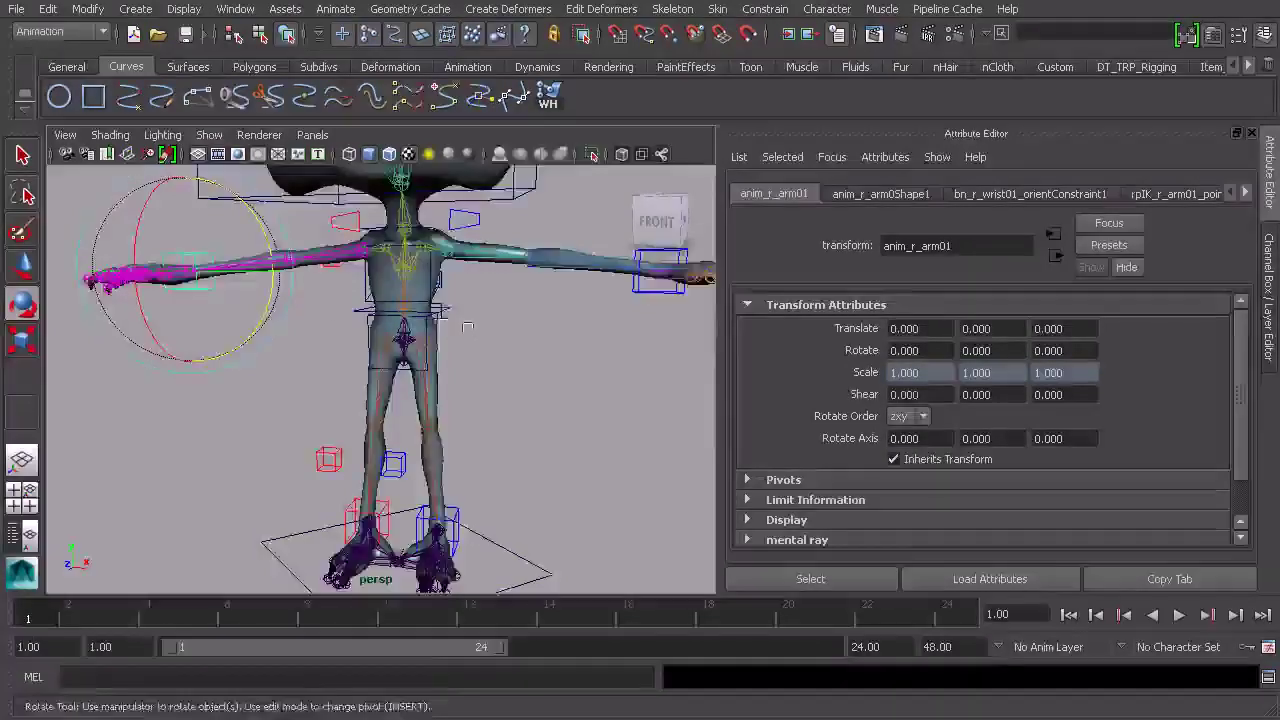
# Step: Try rotating the head control freely on several axes, and undo the rotation
pyautogui.keyDown('alt'); pyautogui.moveTo(481, 301); pyautogui.dragTo(457, 437, button='middle'); pyautogui.keyUp('alt')
pyautogui.click(497, 310)
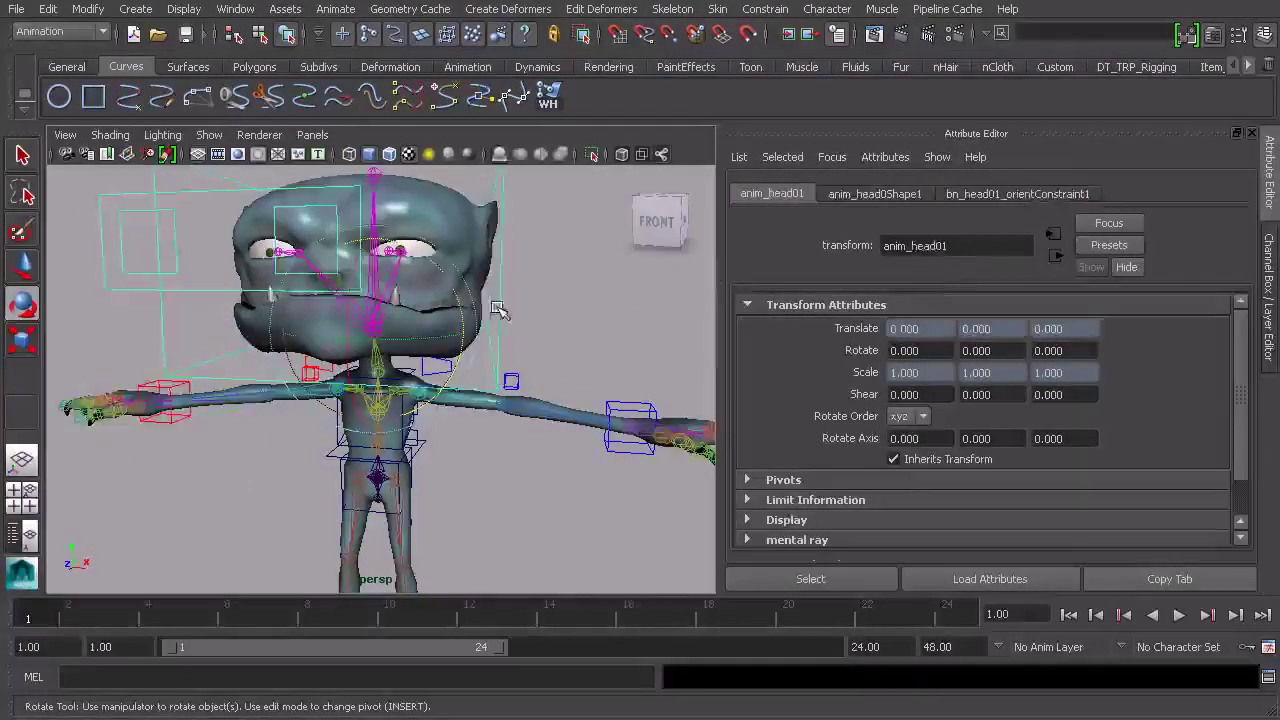
pyautogui.moveTo(420, 300); pyautogui.dragTo(440, 330)
pyautogui.hotkey('ctrl', 'z')
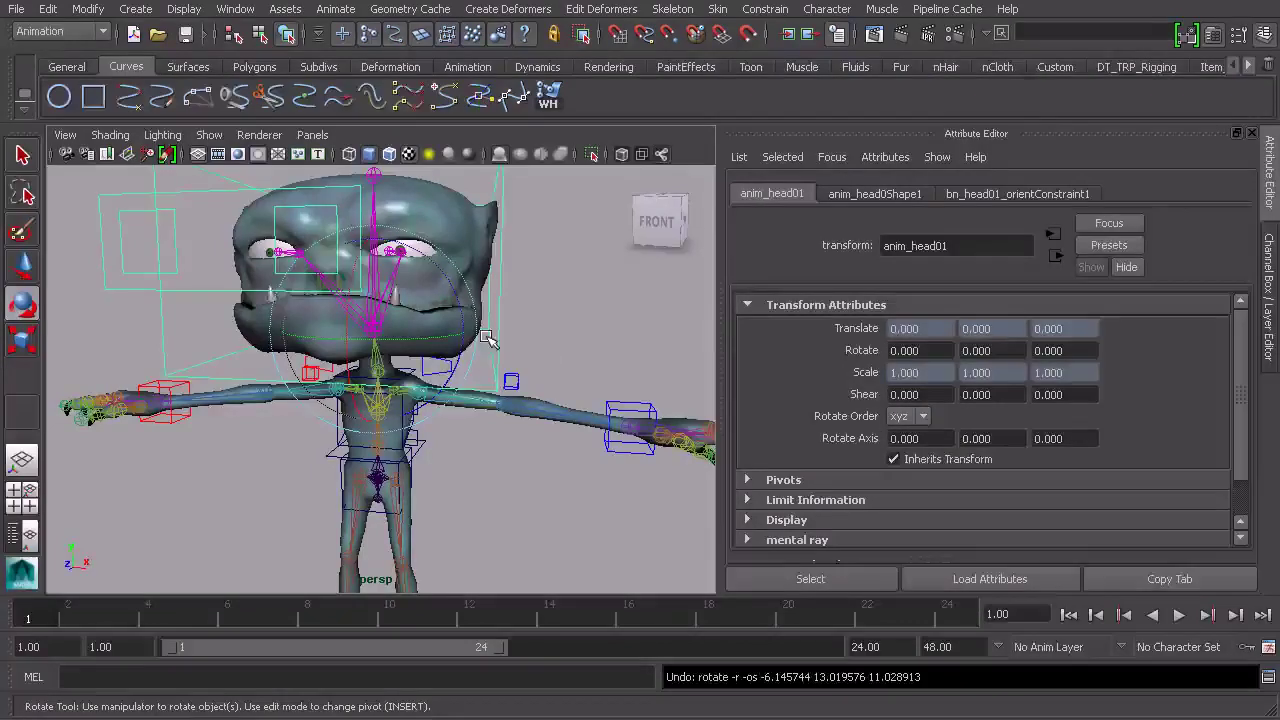
pyautogui.keyDown('alt'); pyautogui.moveTo(517, 366); pyautogui.dragTo(340, 314, button='right'); pyautogui.keyUp('alt')
pyautogui.keyDown('alt'); pyautogui.moveTo(340, 314); pyautogui.dragTo(462, 332); pyautogui.keyUp('alt')
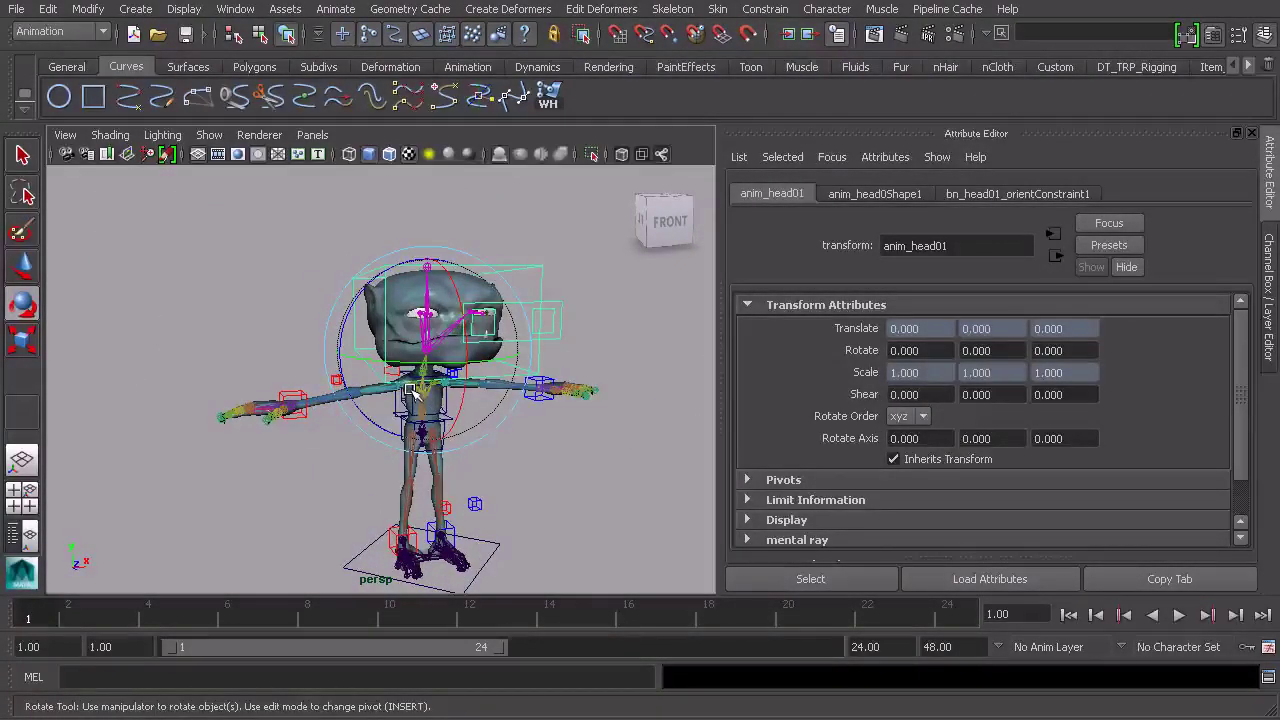